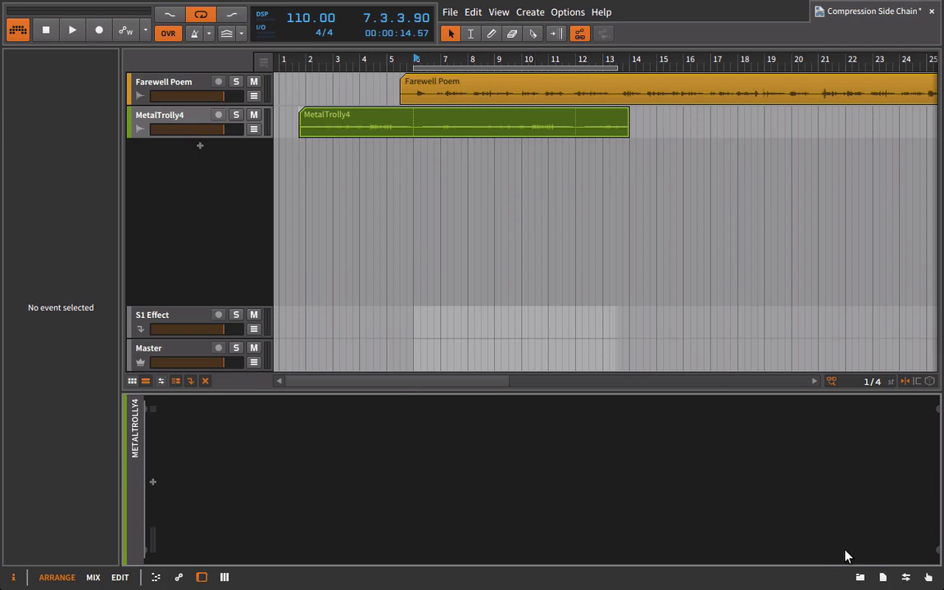
Add the TDR Nova plugin to the MetalTrolly4 track and close its plugin window
click(860, 578)
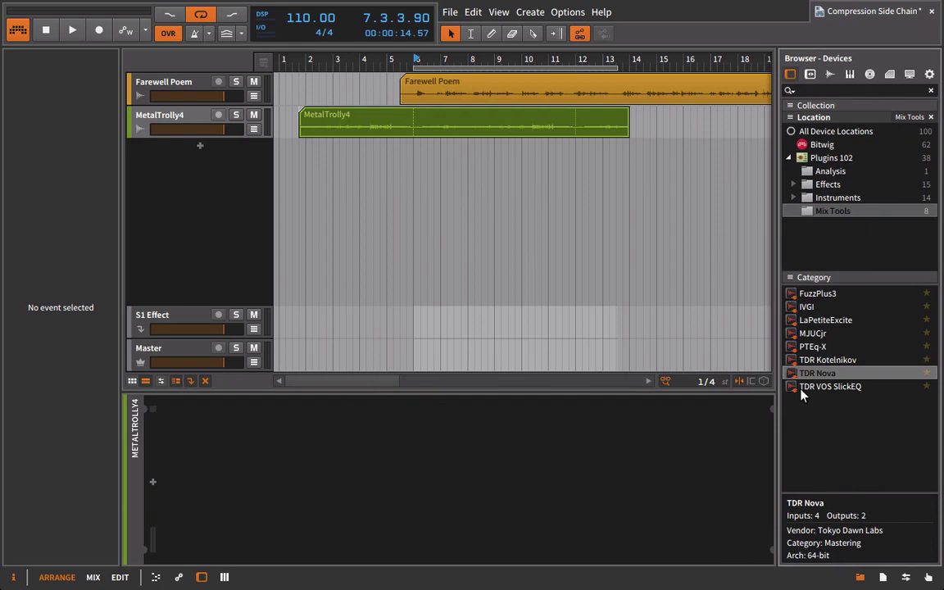
drag(701, 394, 380, 126)
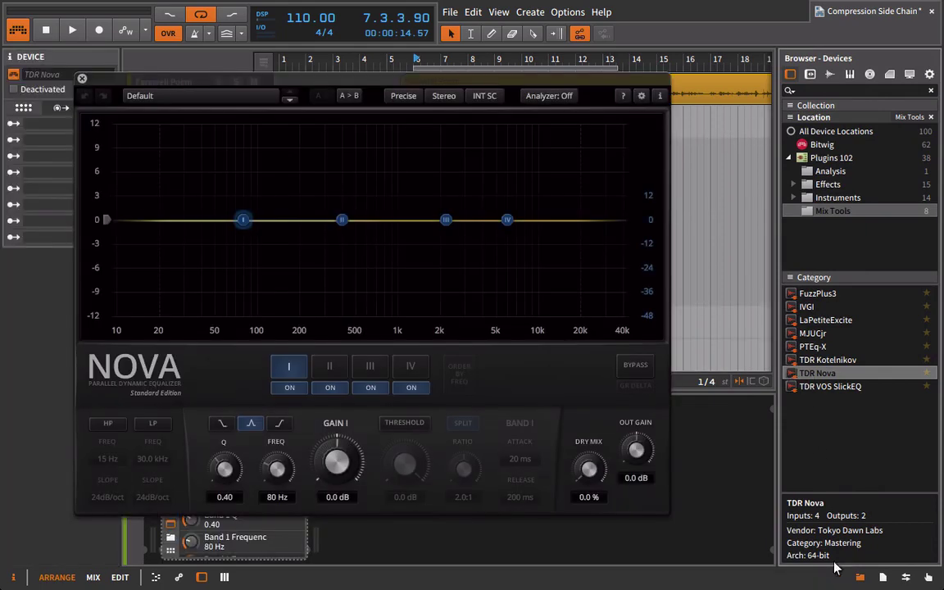
click(862, 577)
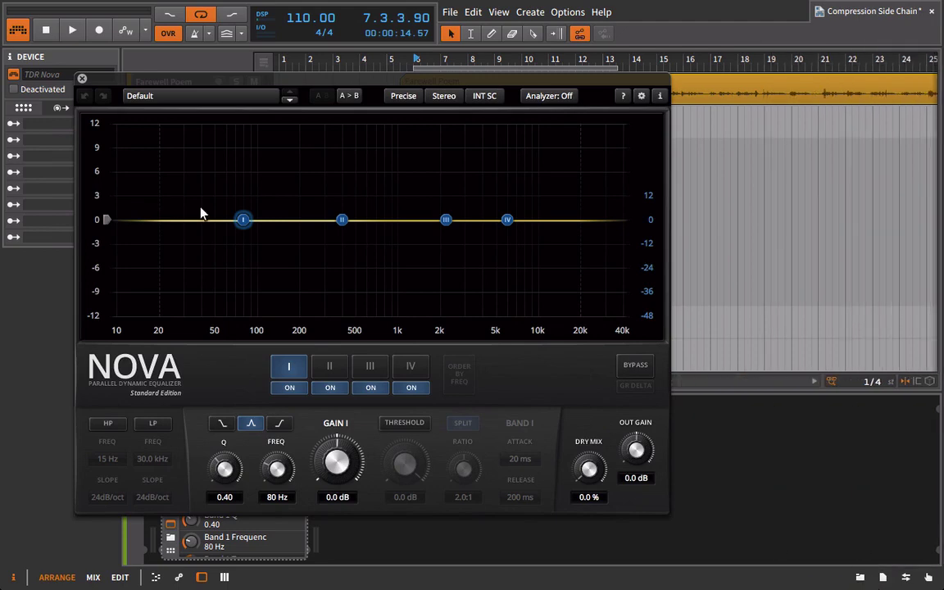
click(82, 78)
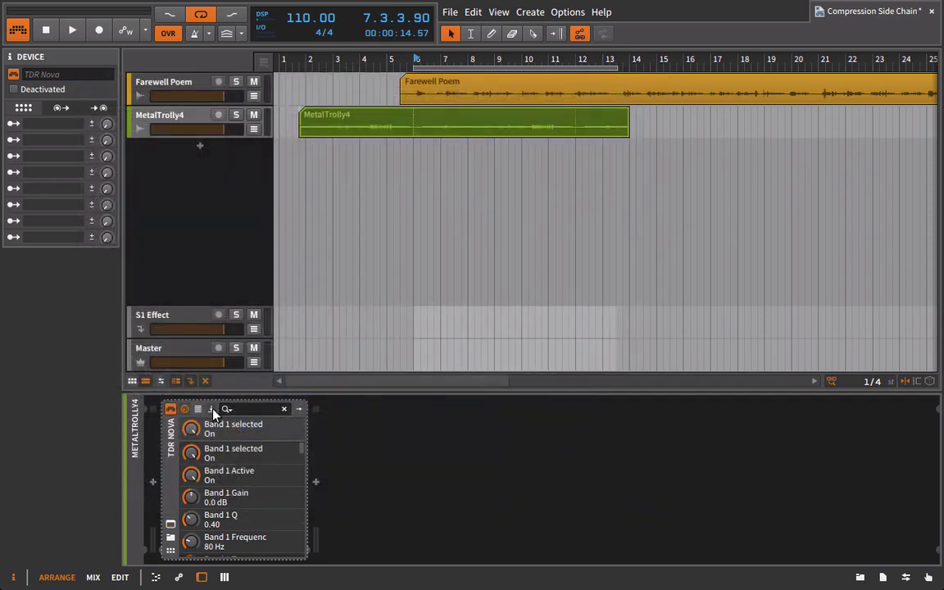
Set TDR Nova's sidechain input to the Farewell Poem (POST) signal
click(212, 410)
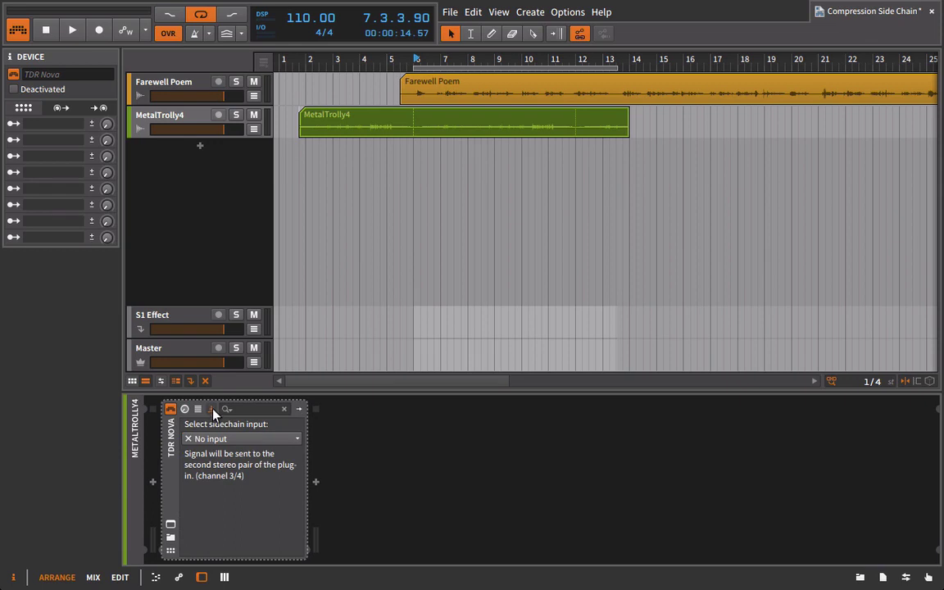
click(238, 439)
key(Escape)
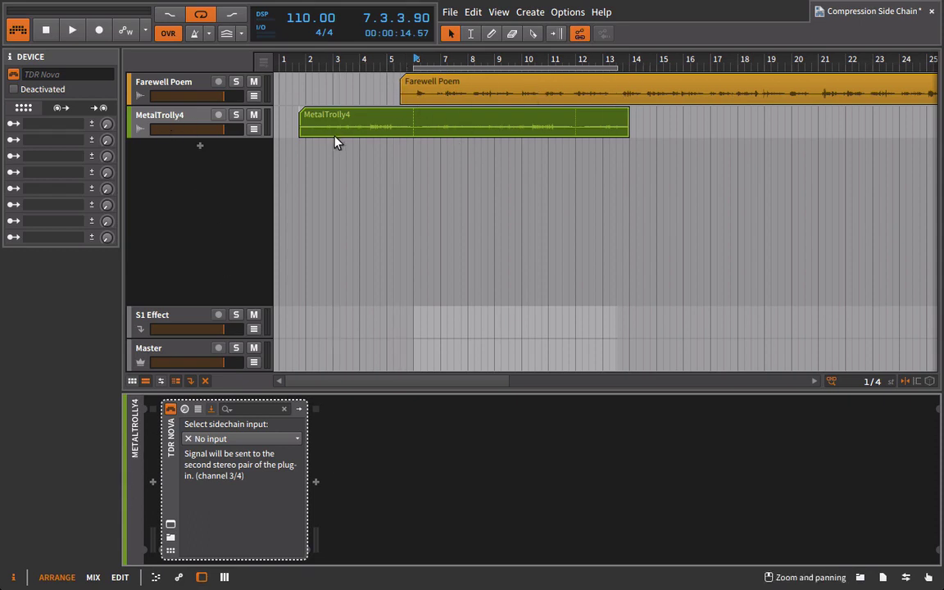
click(246, 439)
mouse_move(244, 488)
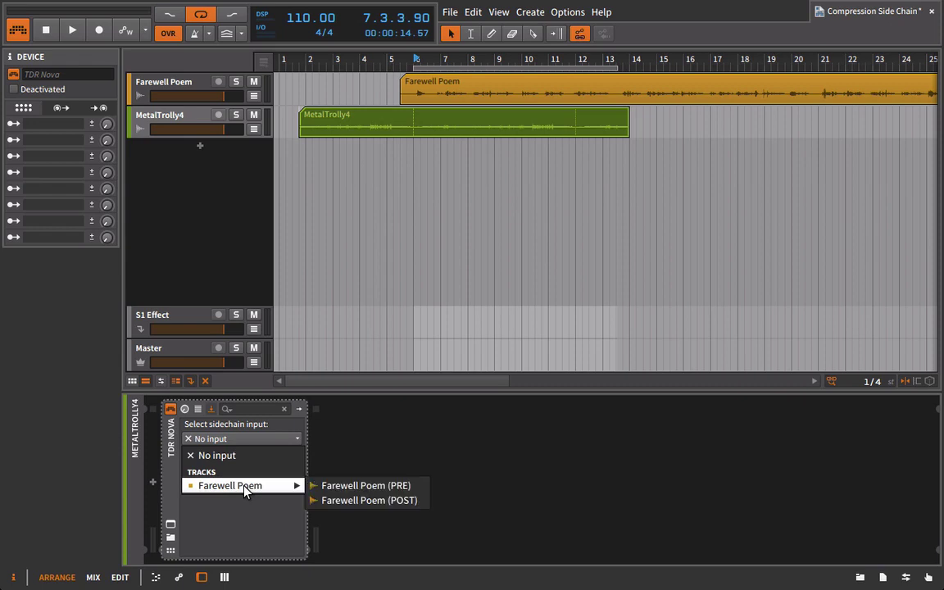
click(350, 502)
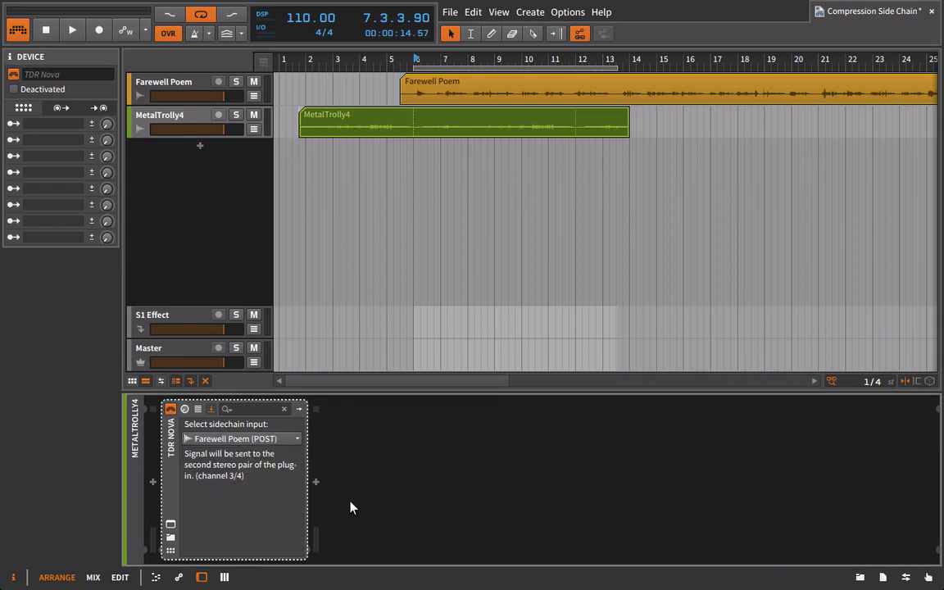
Reopen the Nova plugin window and switch its sidechain source to EXT SC
click(170, 525)
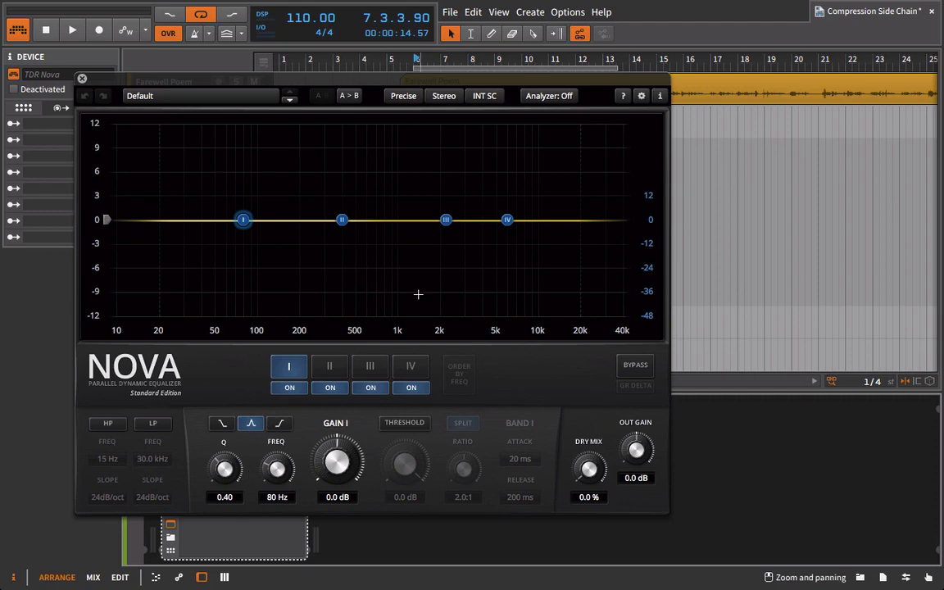
click(492, 98)
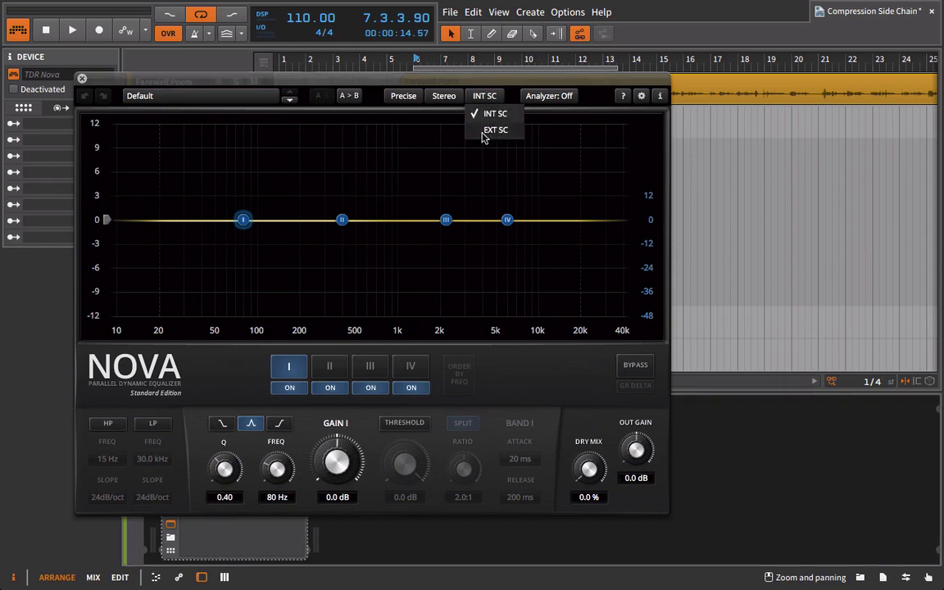
click(495, 132)
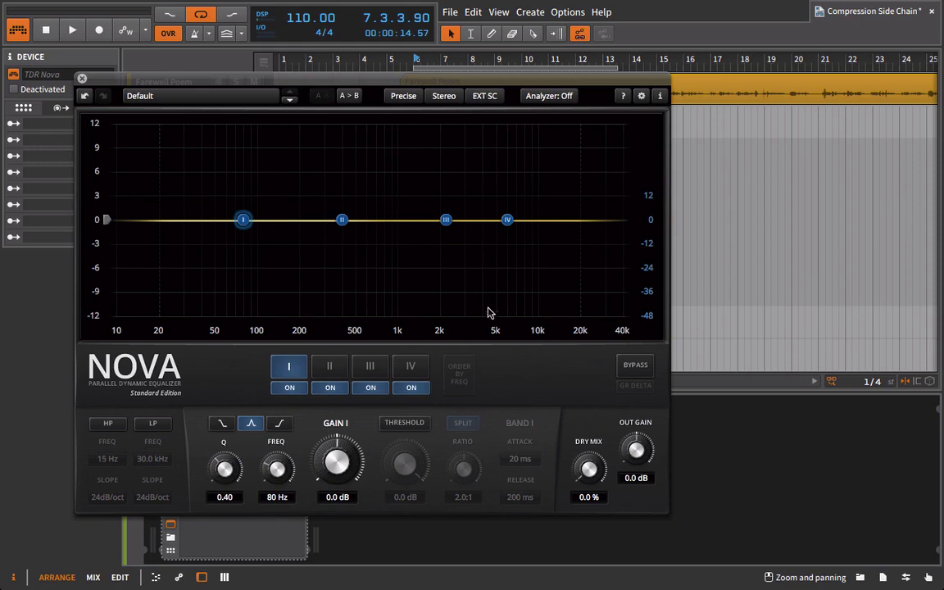
drag(458, 80, 452, 250)
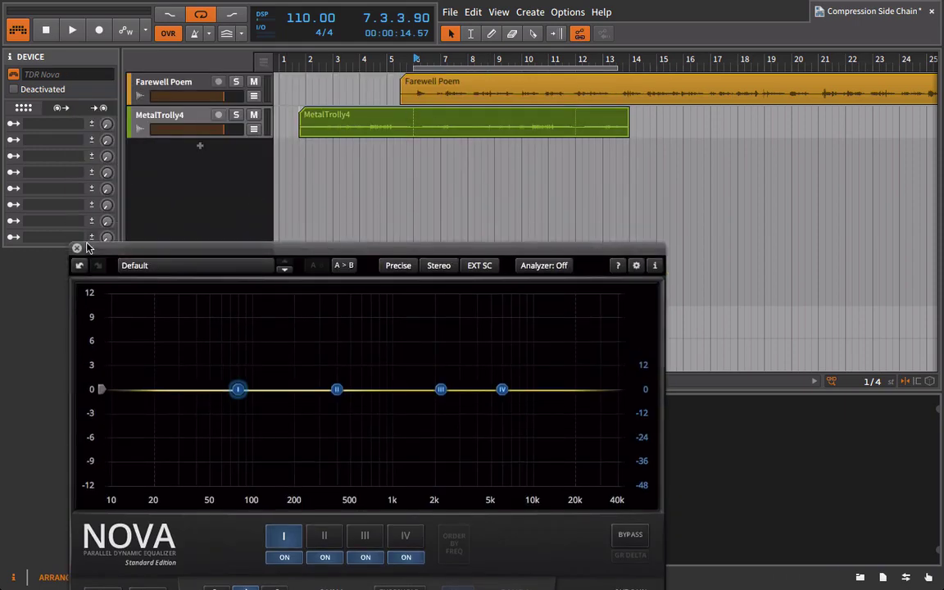
drag(243, 247, 396, 67)
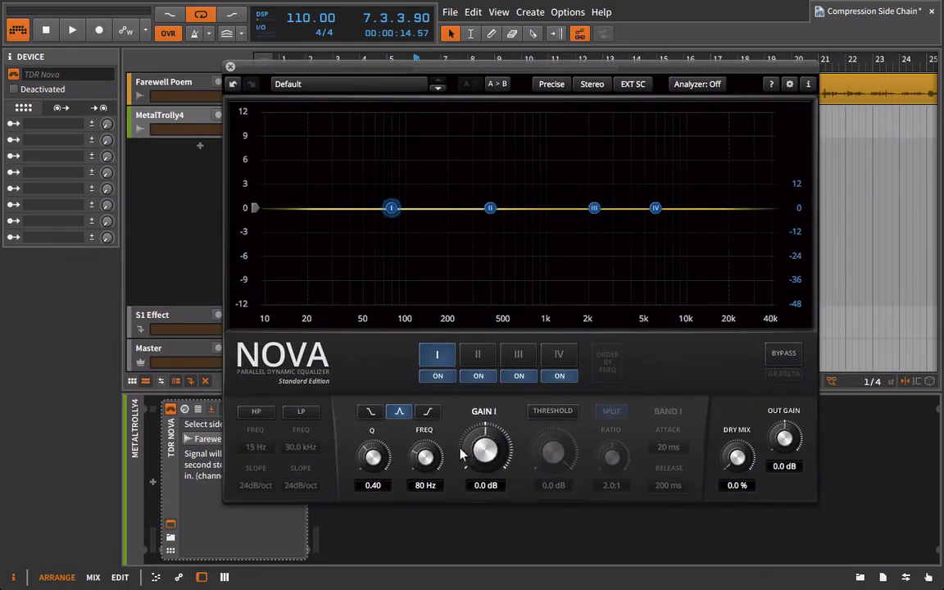
Switch off all four EQ bands, I to IV, in Nova
click(438, 377)
click(478, 375)
click(519, 375)
click(559, 376)
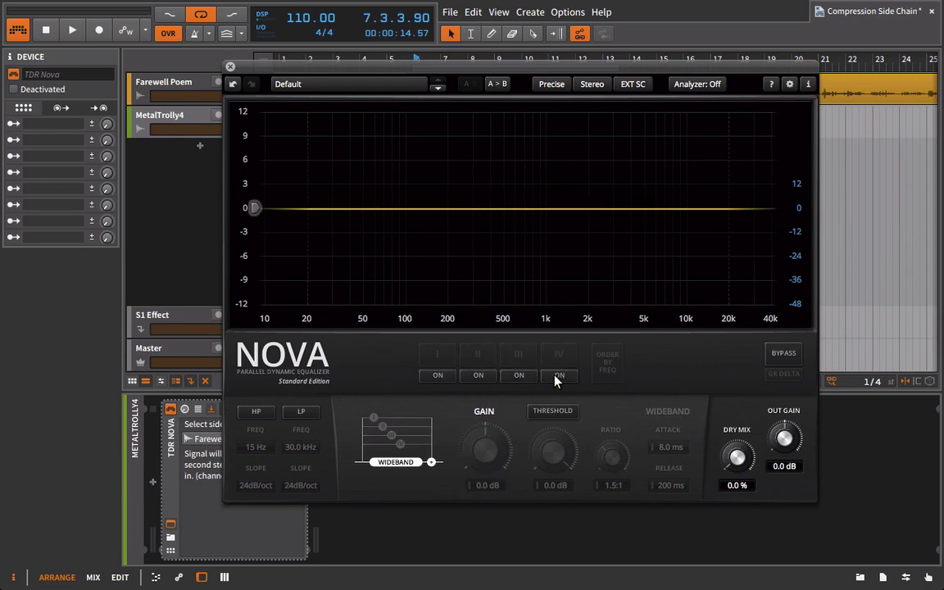
Start playback from bar 2 and enable the threshold of Nova's wideband section
drag(449, 67, 414, 228)
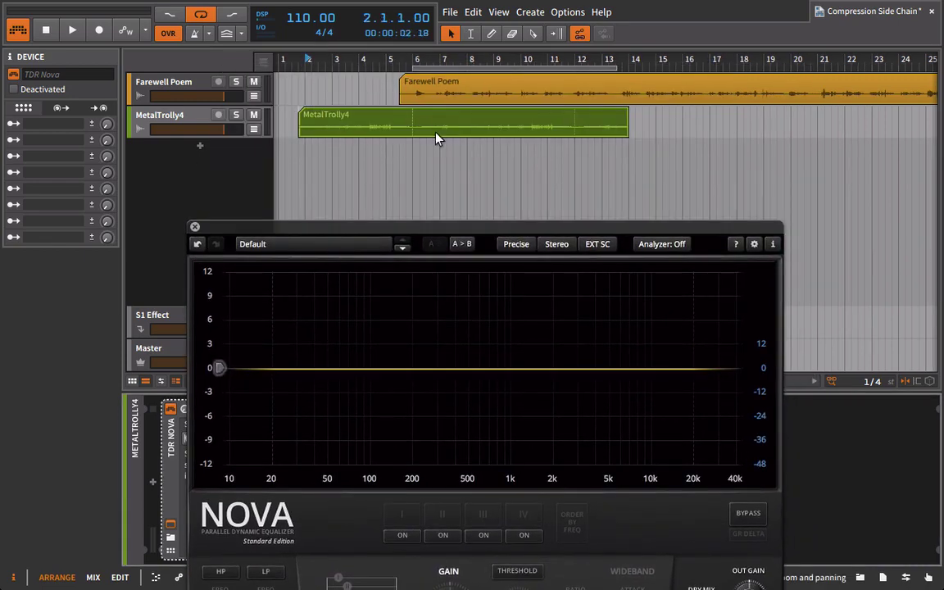
key(space)
drag(413, 229, 415, 46)
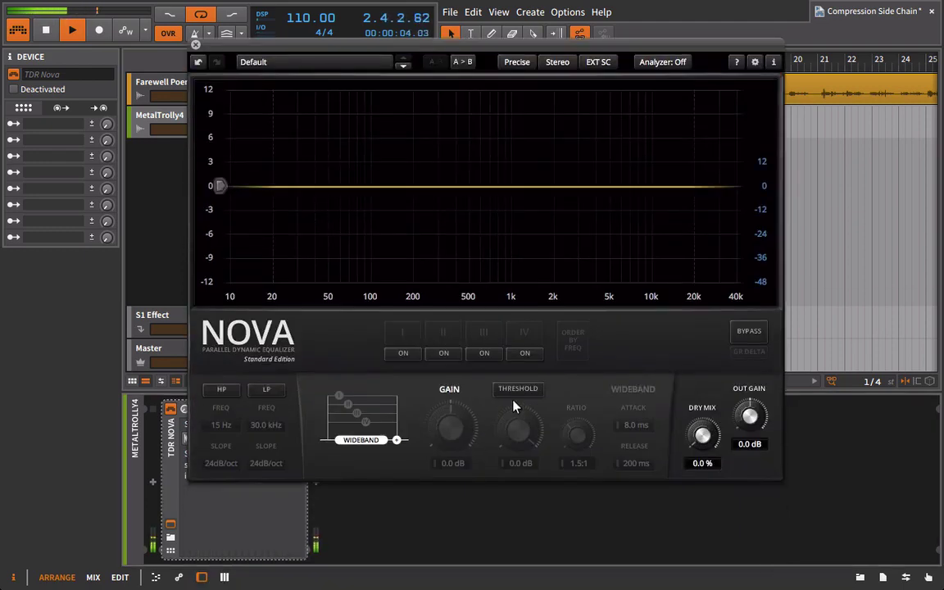
drag(526, 392, 588, 292)
Play from bar 5 and lower Nova's wideband threshold to -26.3 dB
drag(402, 47, 348, 271)
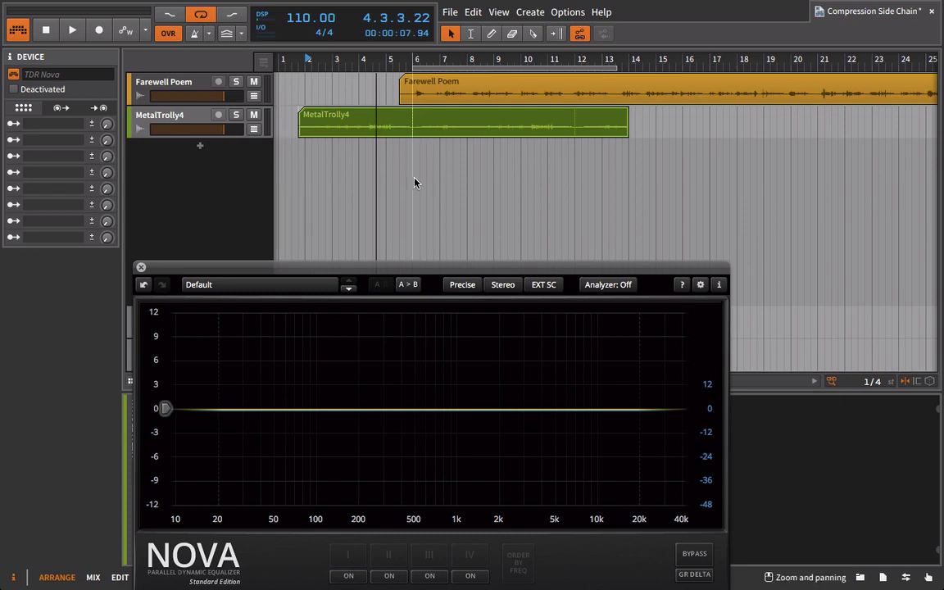
click(390, 59)
key(space)
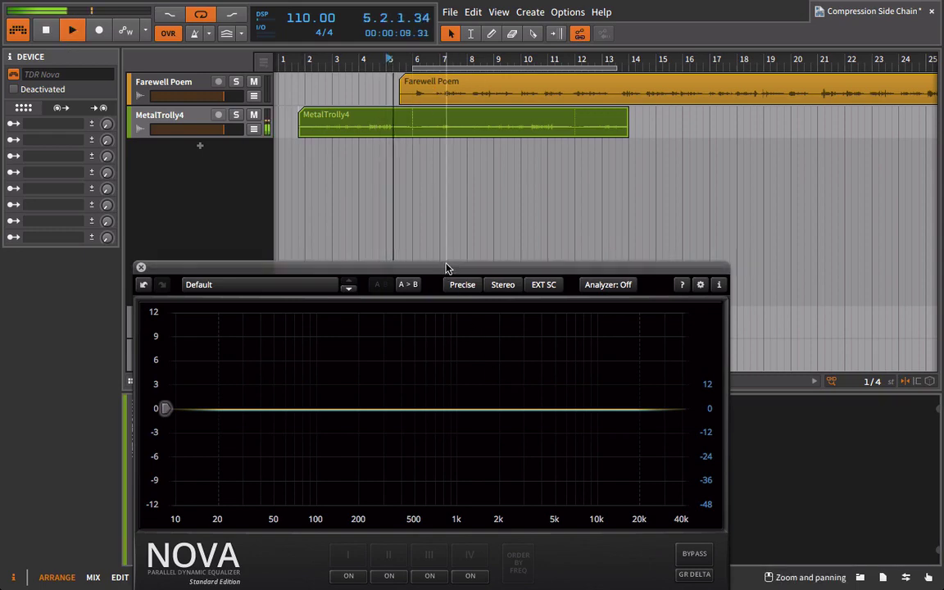
drag(446, 267, 468, 100)
drag(487, 486, 465, 539)
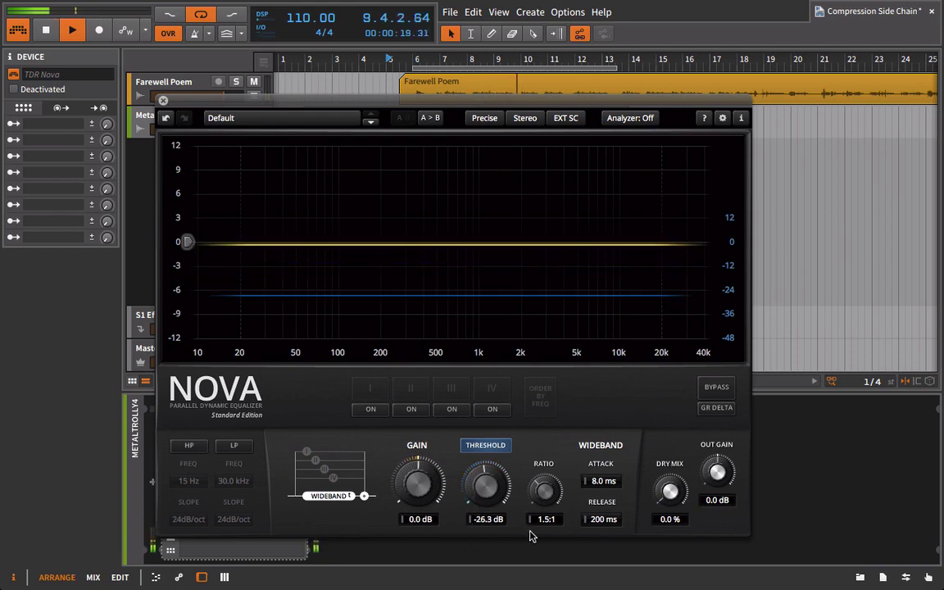
Set the wideband compression to a 2.0:1 ratio, 0.10 ms attack and 0.6 sec release during playback
drag(545, 491, 556, 432)
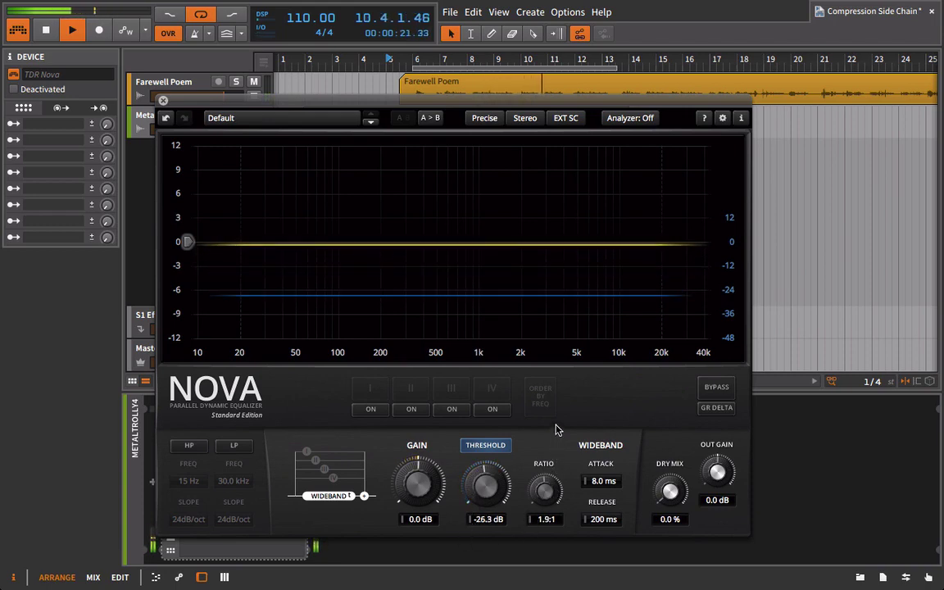
drag(604, 480, 658, 513)
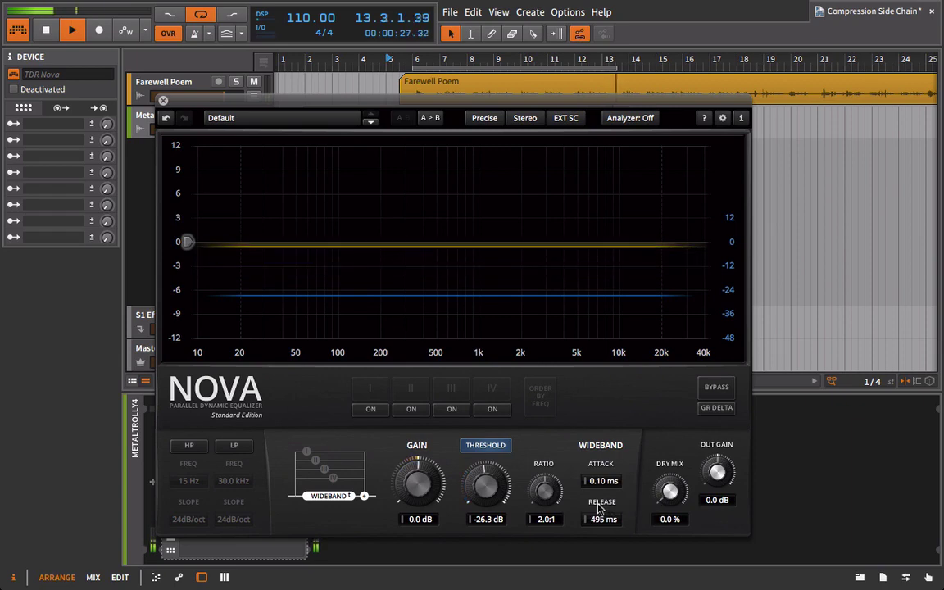
drag(598, 574, 604, 533)
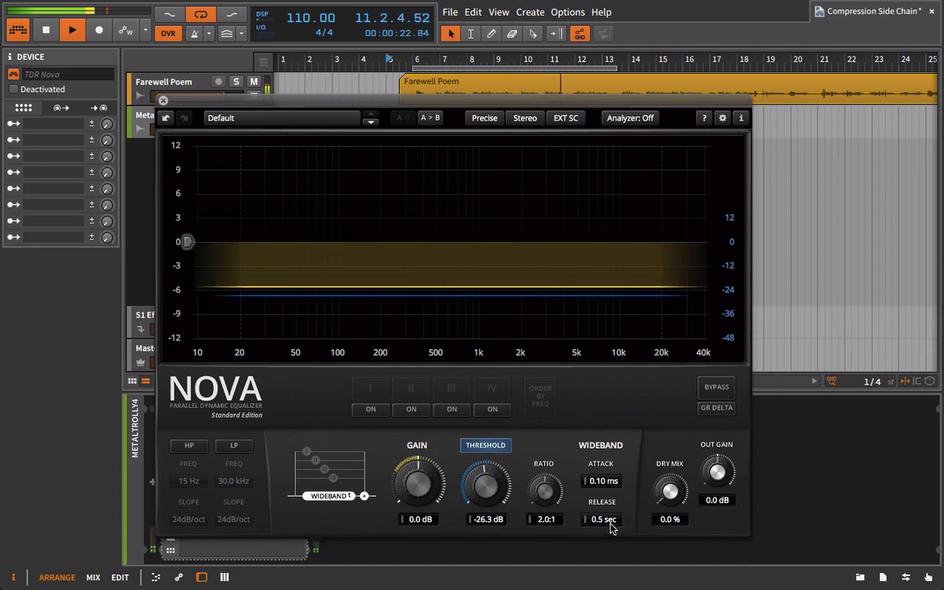
scroll(613, 527, up, 1)
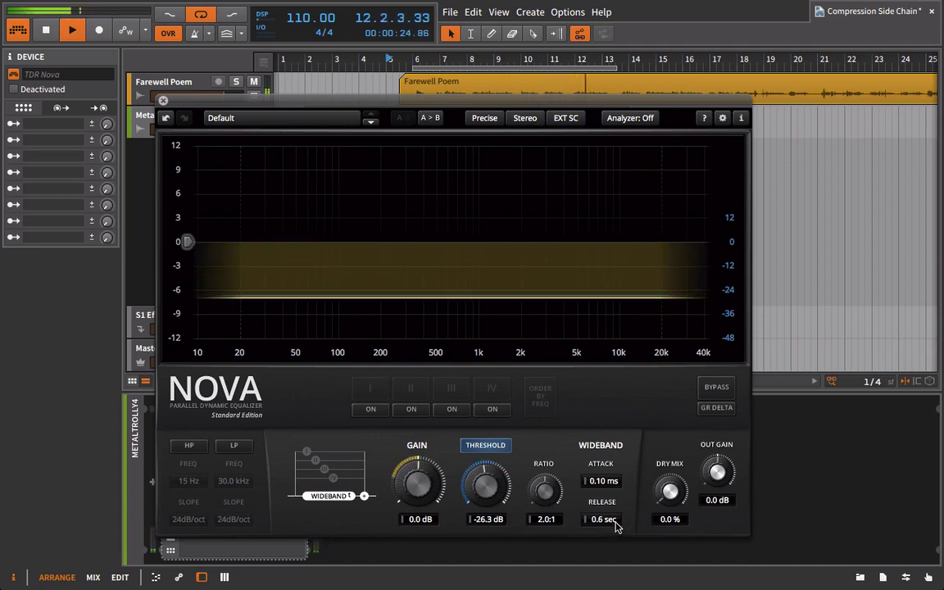
Close the Nova window and compare playback of the two tracks with the plugin enabled and switched off
click(164, 101)
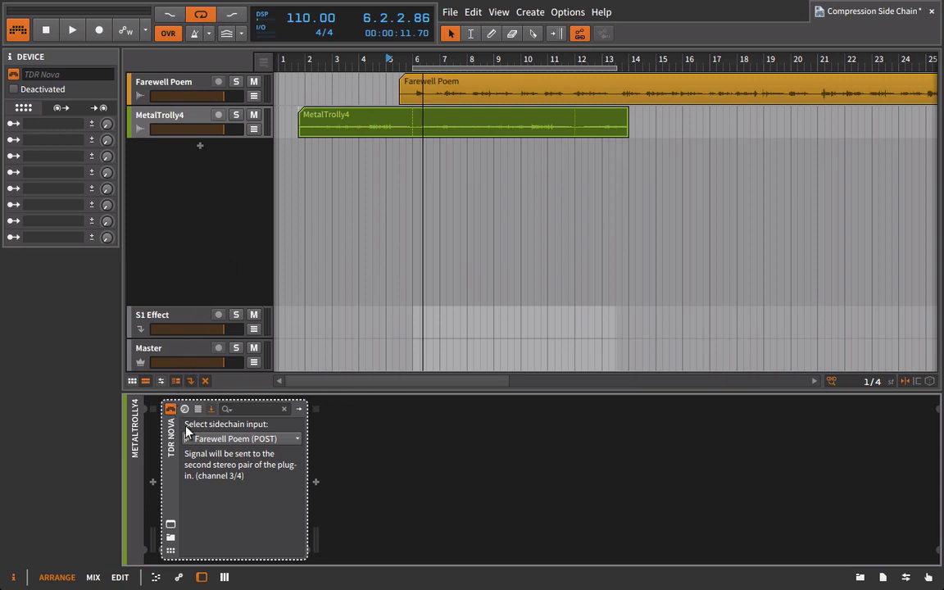
key(space)
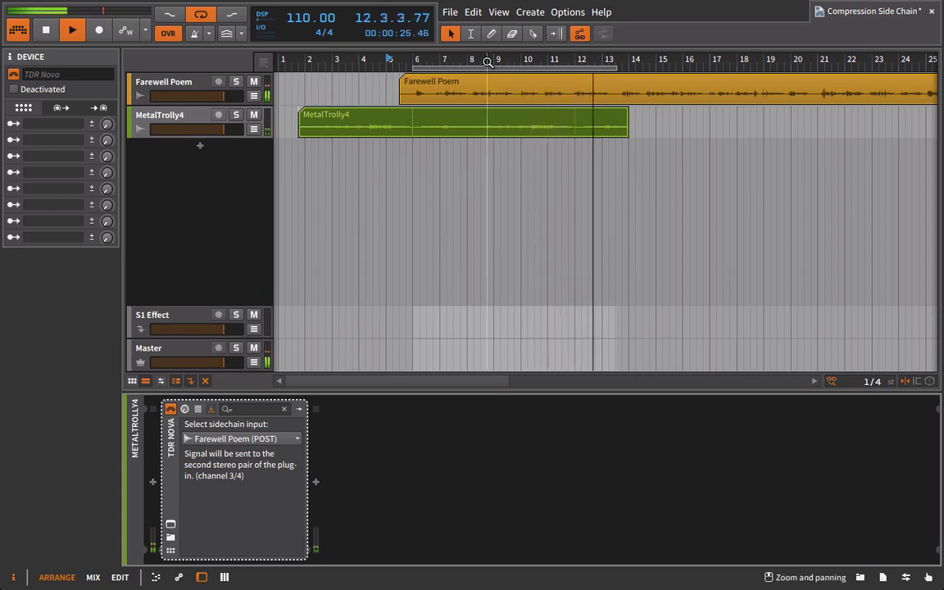
key(space)
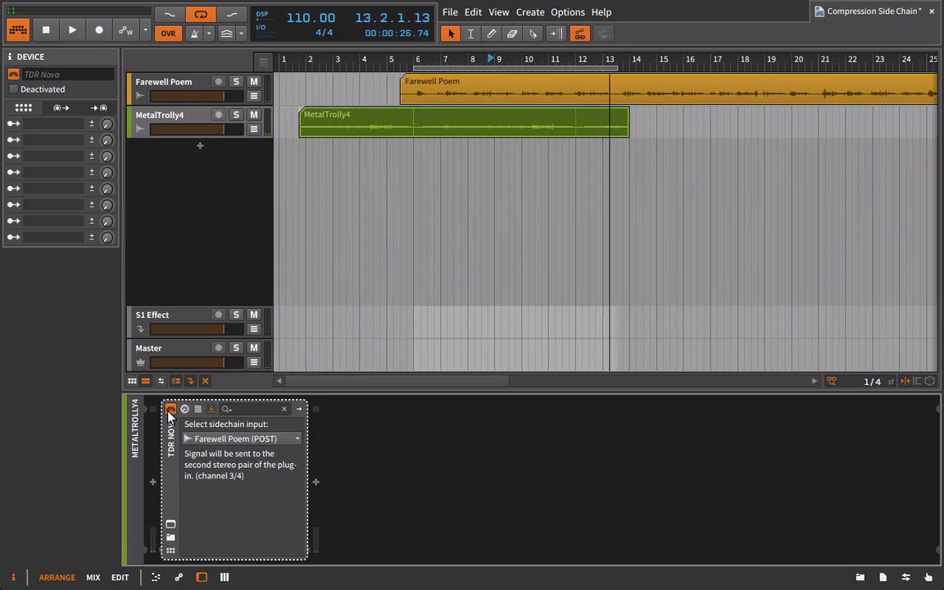
key(space)
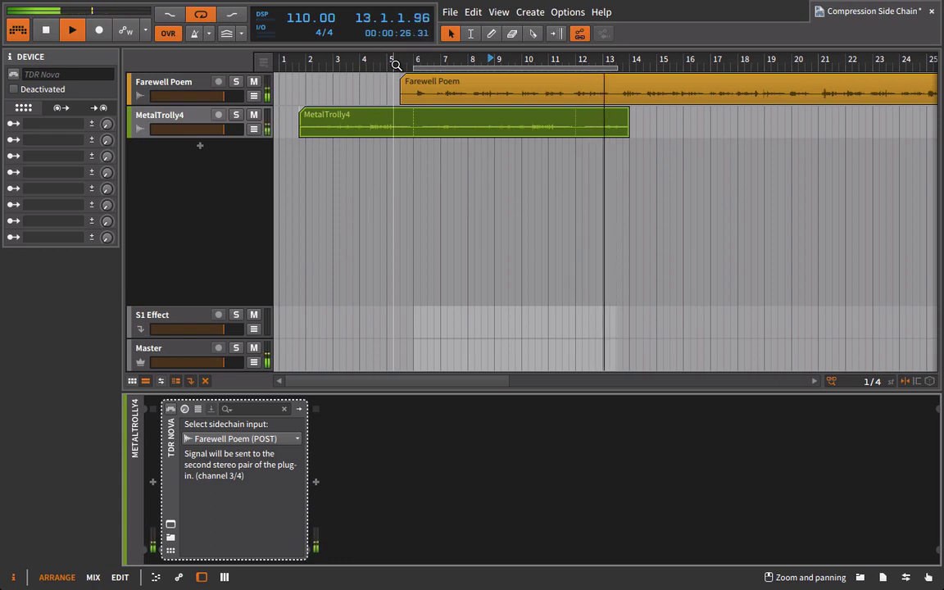
key(space)
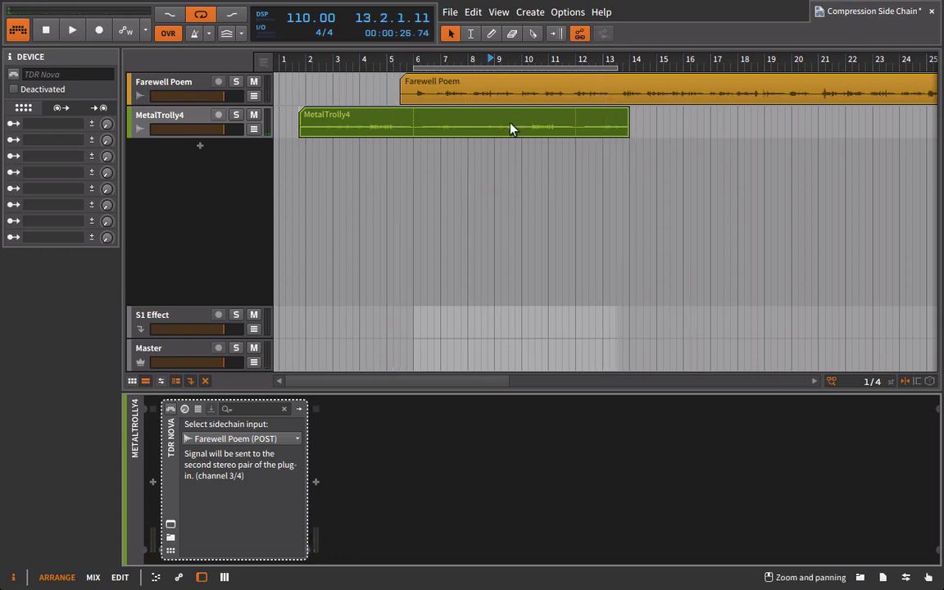
click(525, 59)
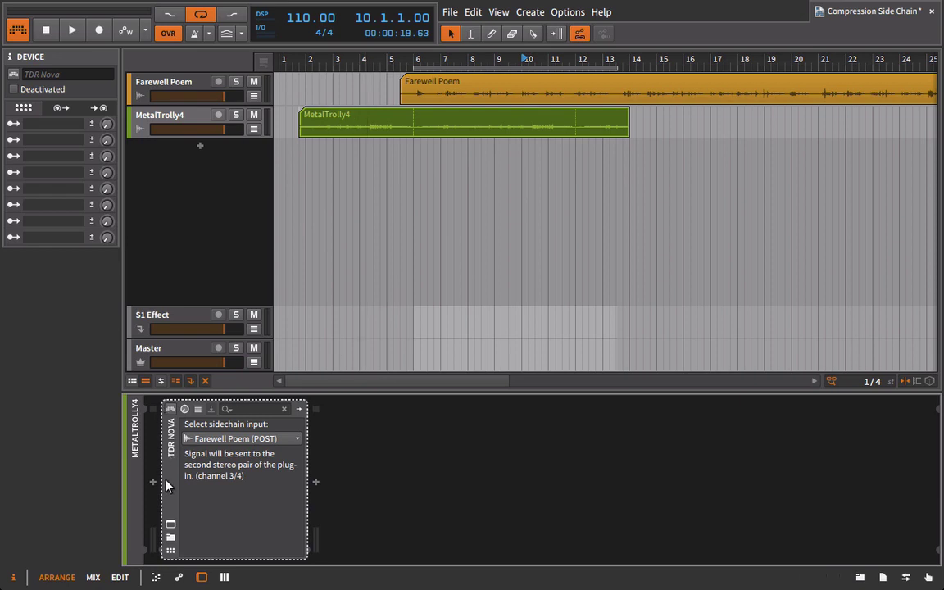
click(551, 121)
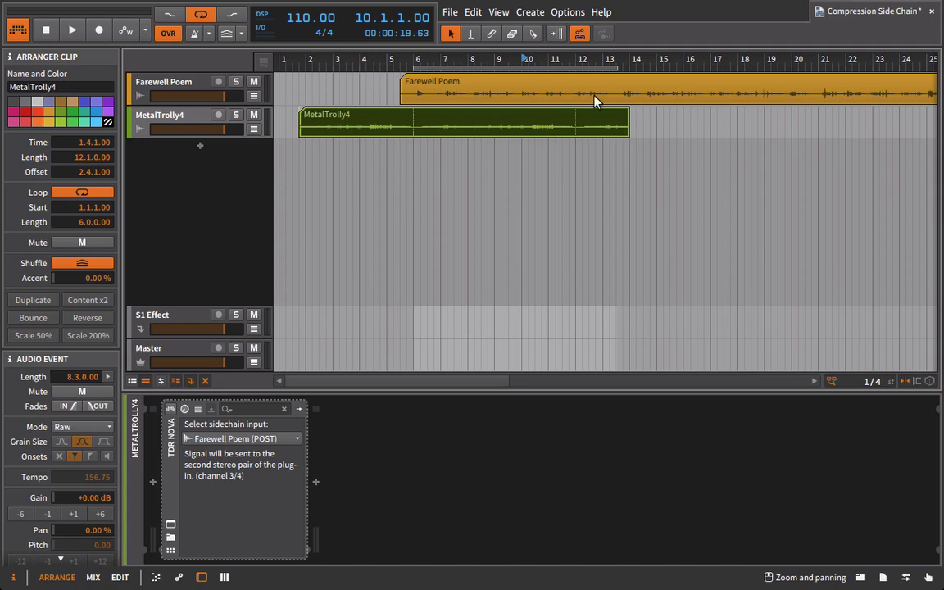
Reopen Nova, set the wideband ratio to 3.0:1 and release to 10 ms, and play from bar 5
click(170, 525)
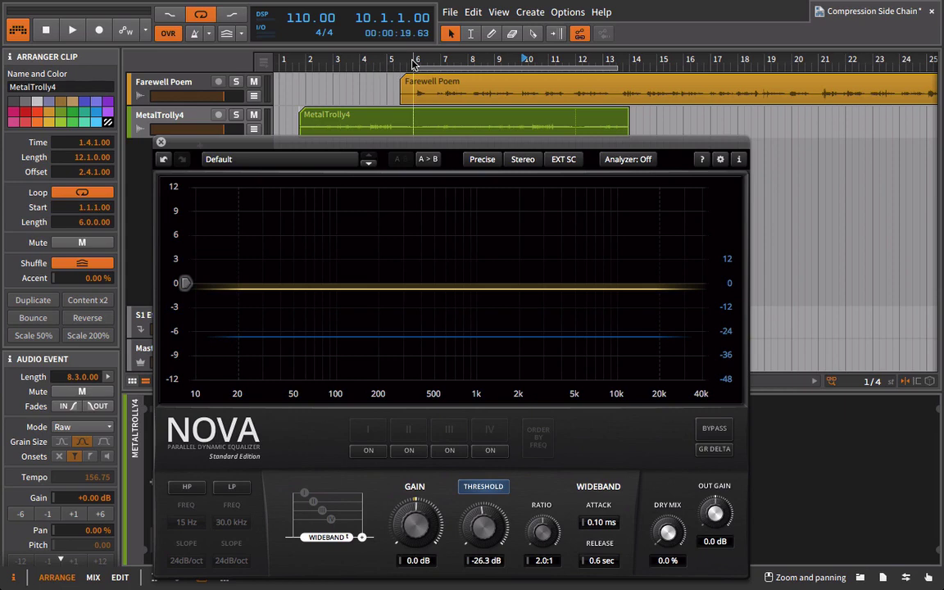
click(417, 64)
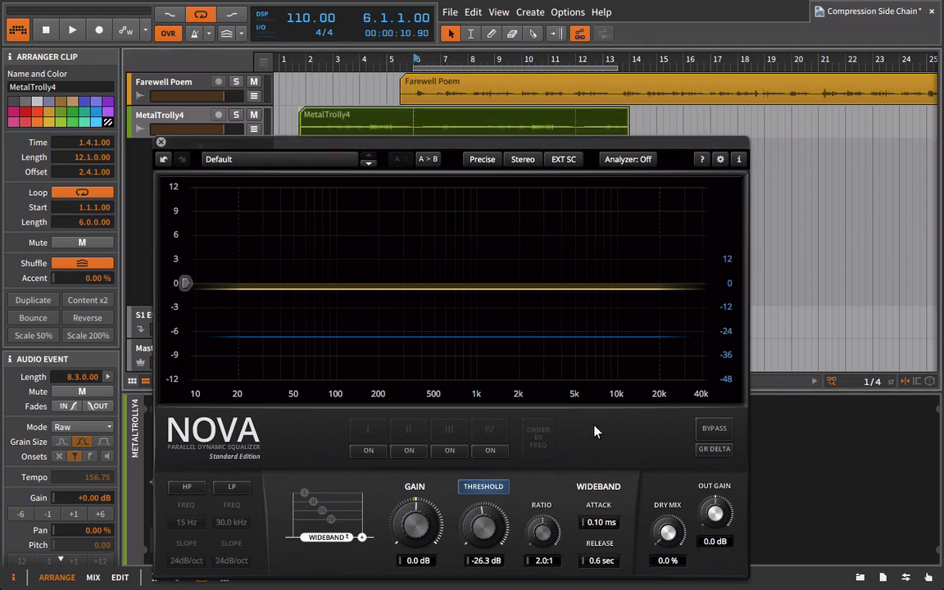
key(Left)
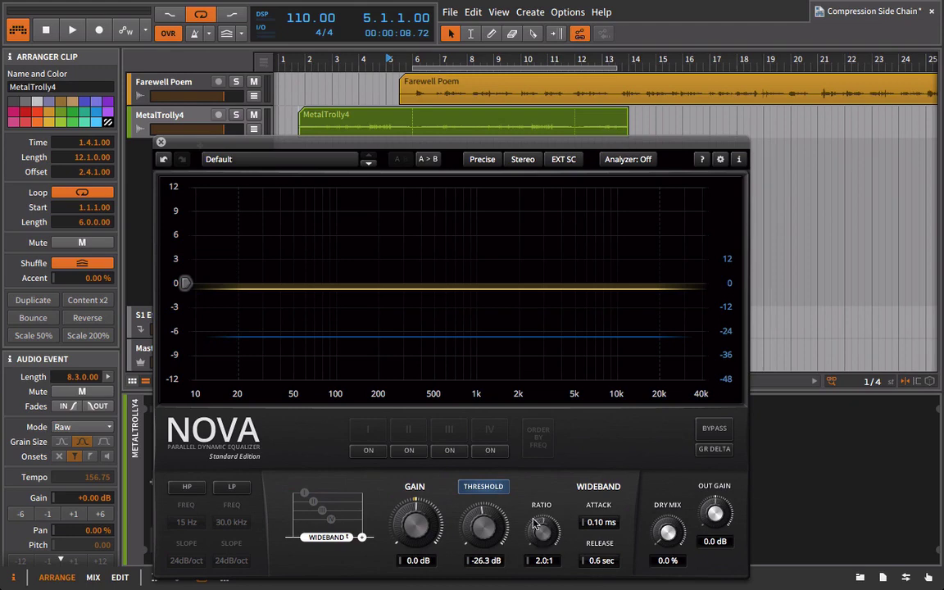
drag(531, 493, 539, 470)
key(space)
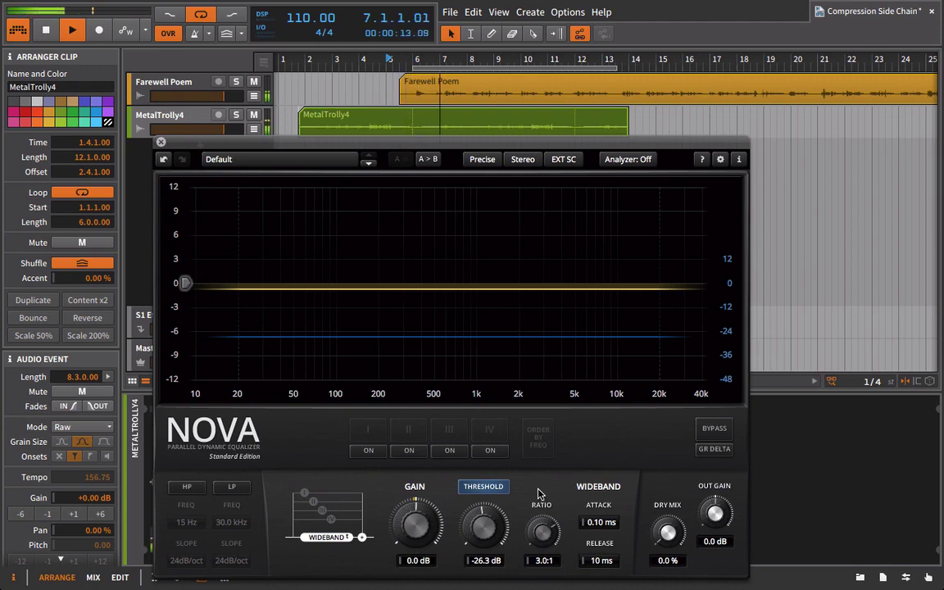
drag(295, 150, 466, 80)
key(space)
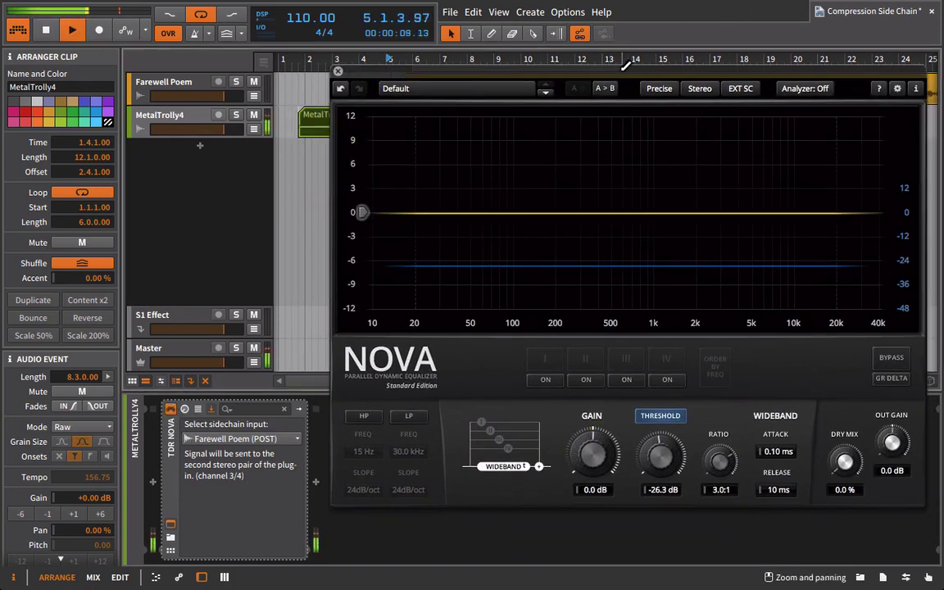
Raise the MetalTrolly4 clip's gain to +1.00 dB during playback
drag(618, 71, 513, 179)
click(490, 71)
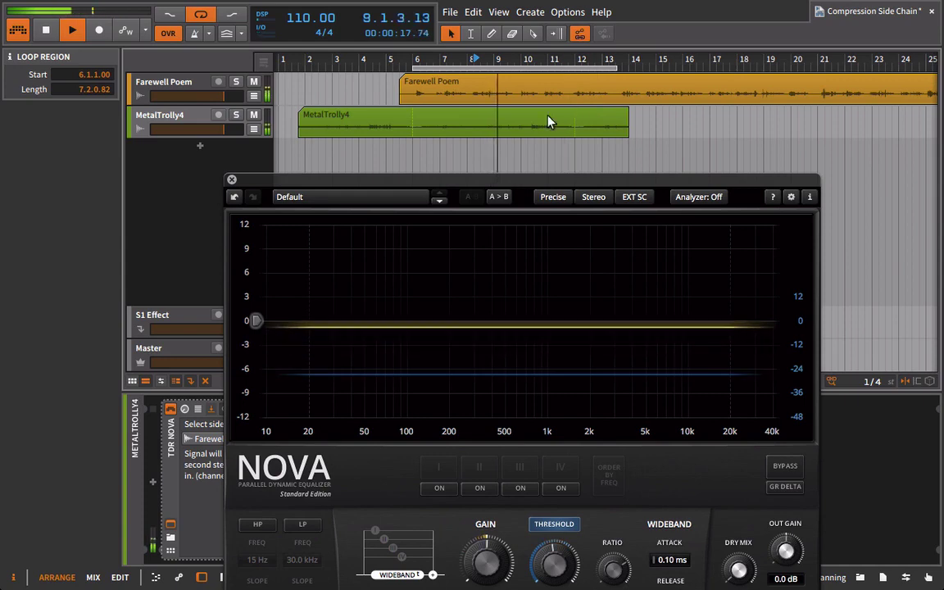
click(502, 121)
drag(400, 179, 469, 64)
click(79, 514)
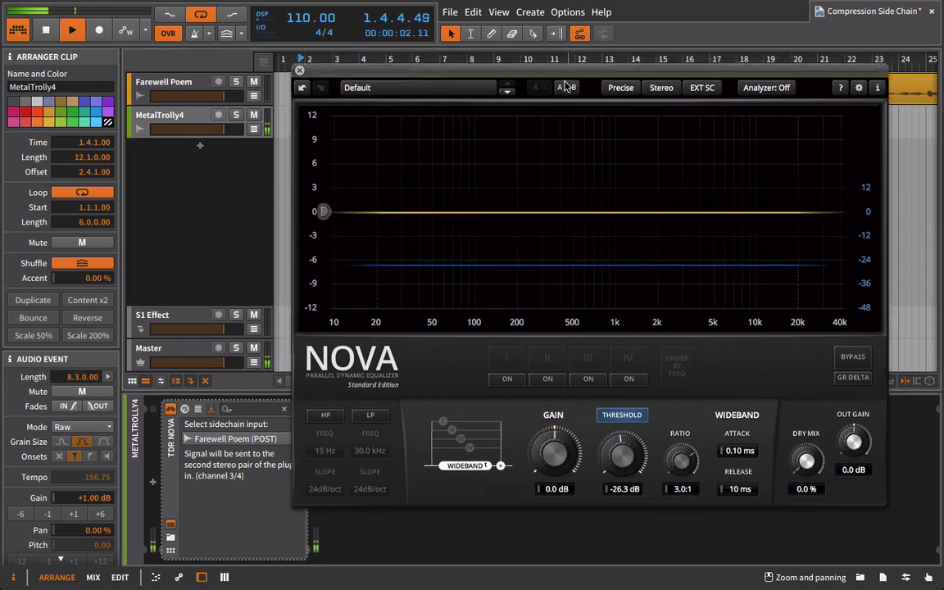
Play both tracks from bar 10 to listen to the current ducking, and stop playback
drag(571, 63, 537, 155)
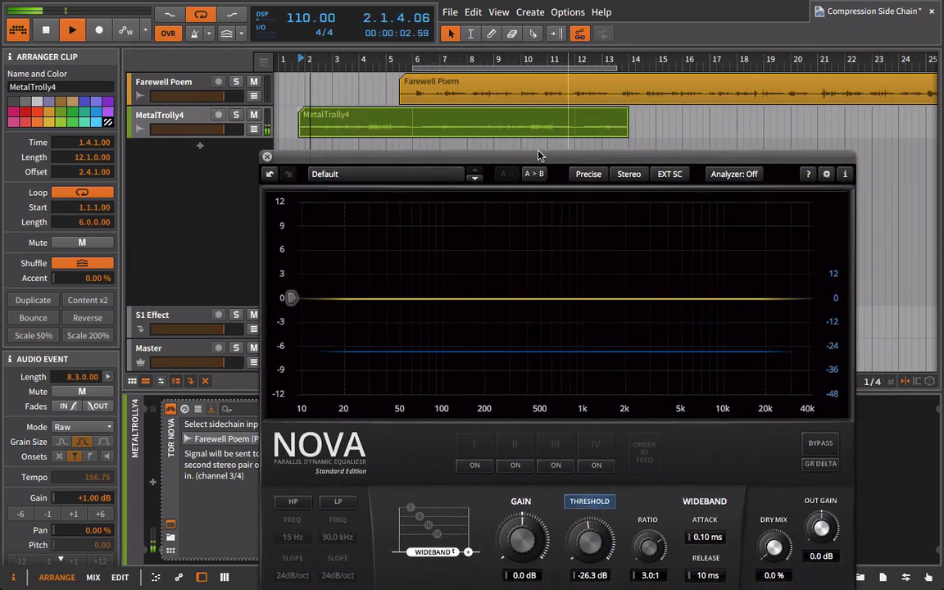
click(528, 59)
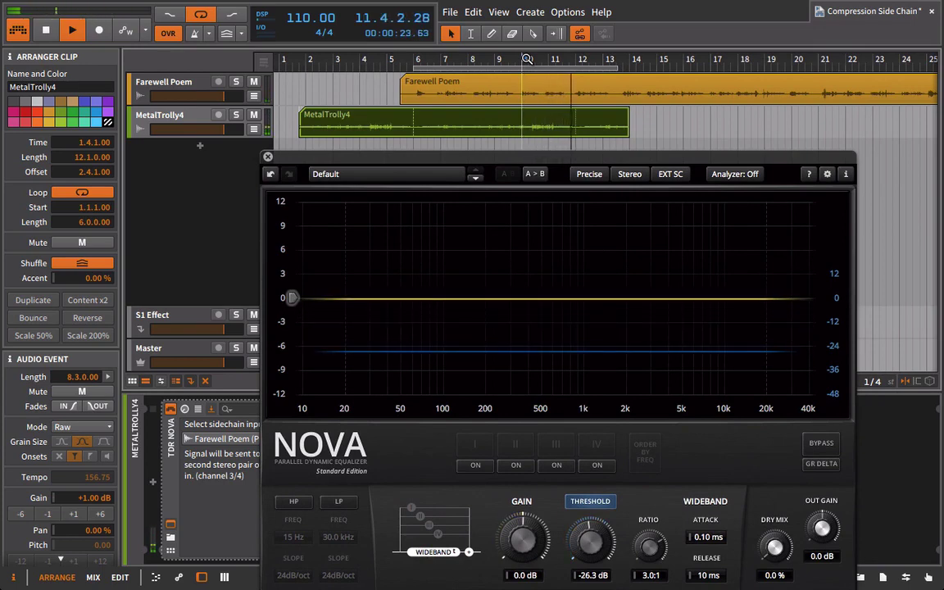
key(space)
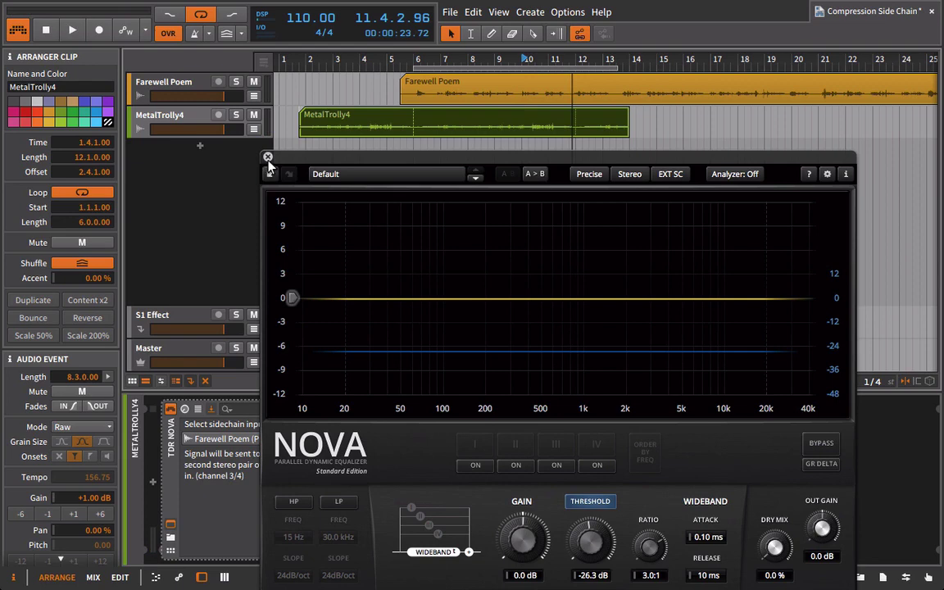
Set Nova's wideband release to 471 ms and threshold to -25.7 dB during playback, and close its window
drag(270, 155, 259, 86)
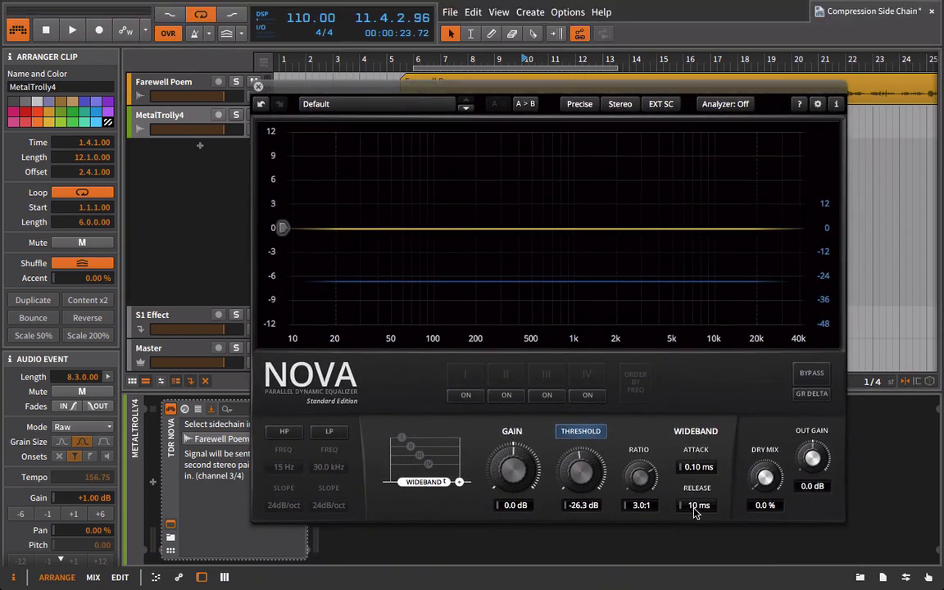
key(space)
drag(695, 513, 819, 488)
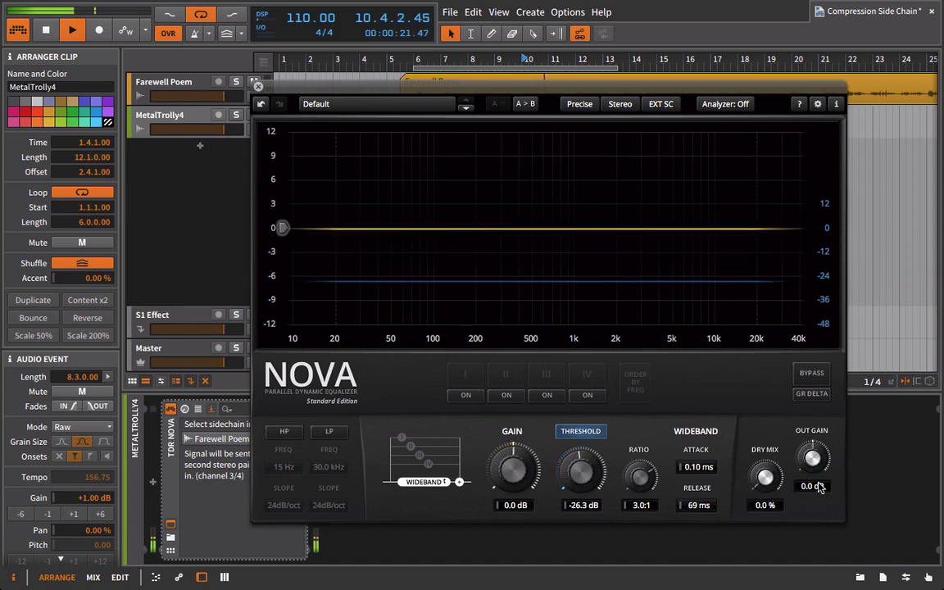
drag(698, 506, 745, 501)
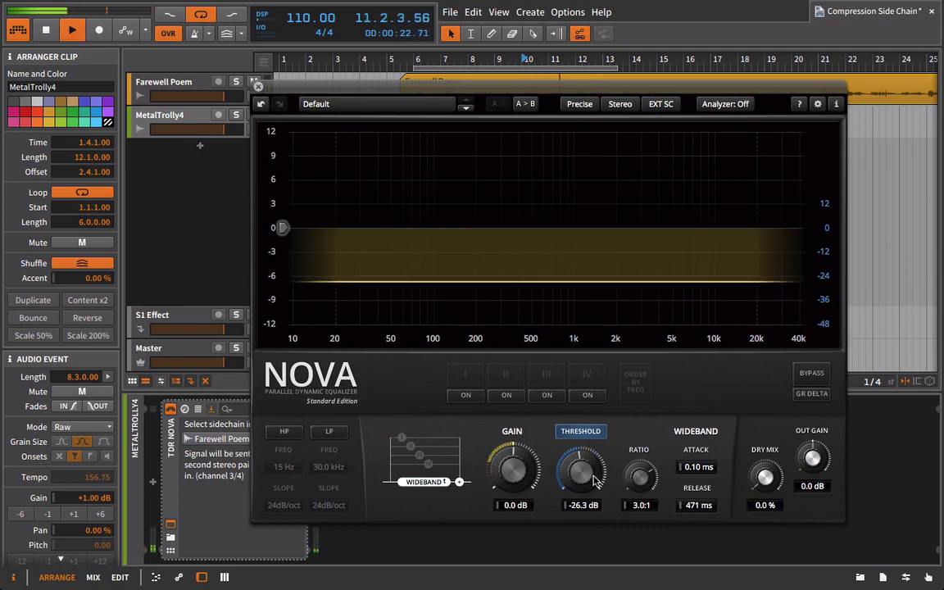
drag(595, 481, 595, 478)
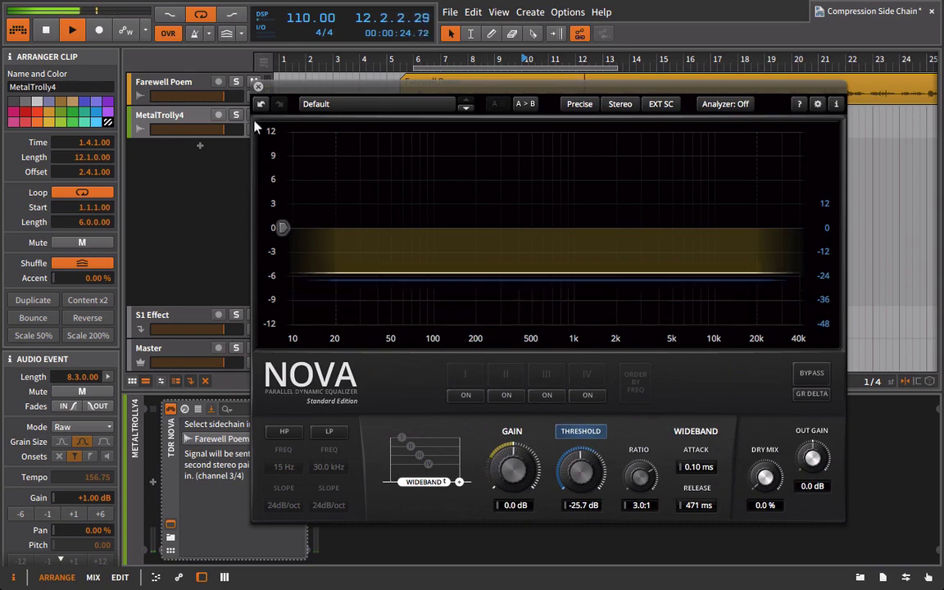
click(258, 86)
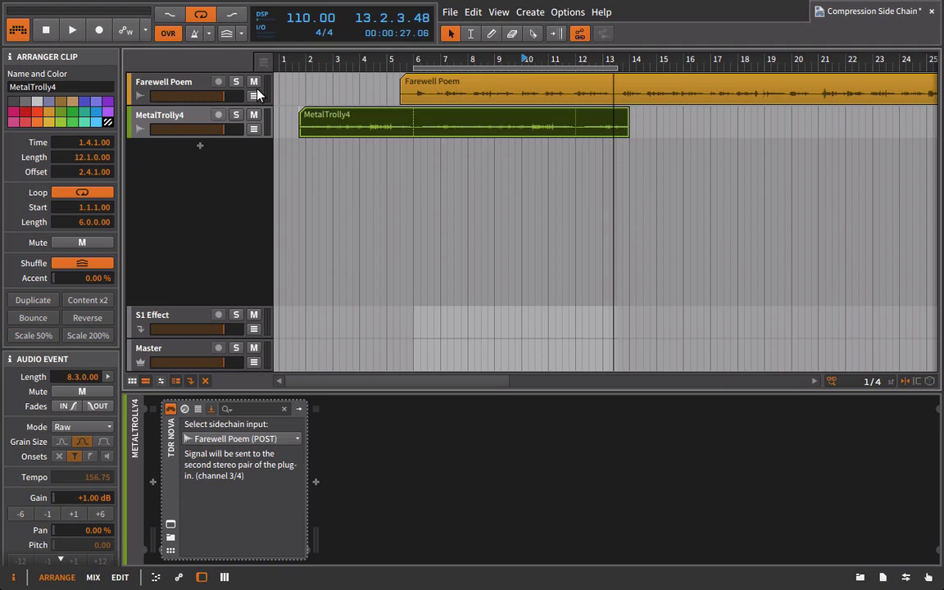
Add the SPAN analyzer from the Analysis plugins to the Farewell Poem track and view its spectrum during playback
click(860, 577)
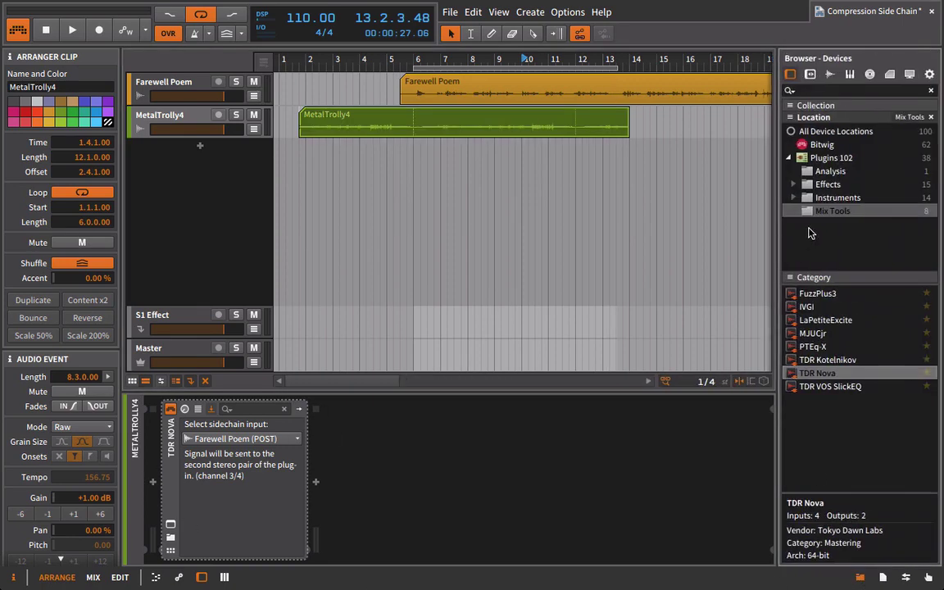
click(812, 145)
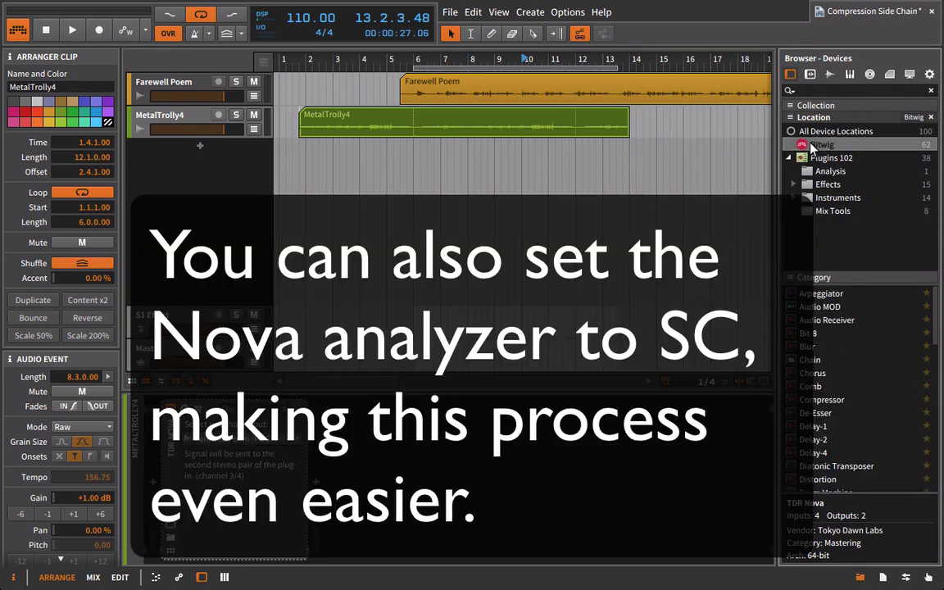
click(820, 171)
drag(799, 294, 678, 86)
key(space)
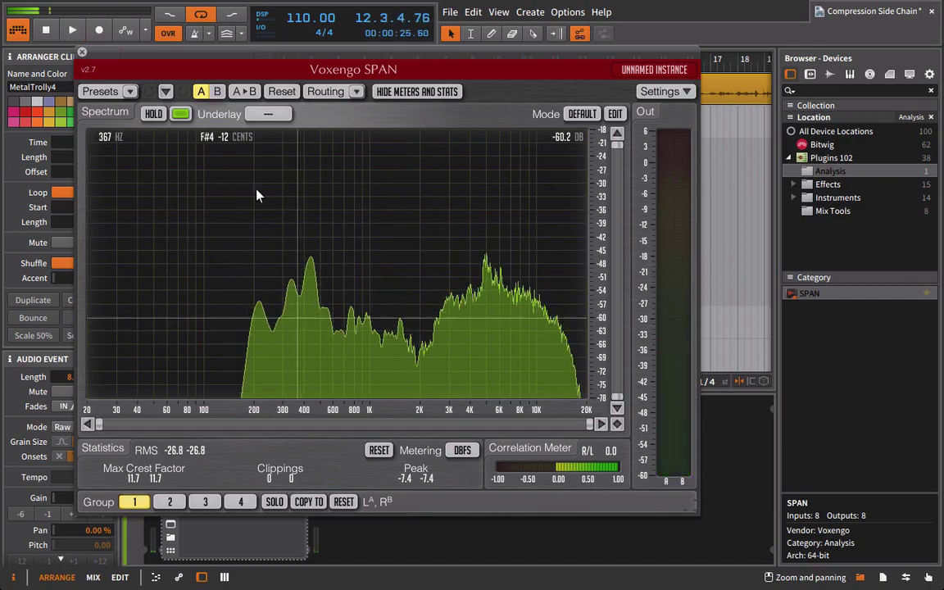
click(83, 54)
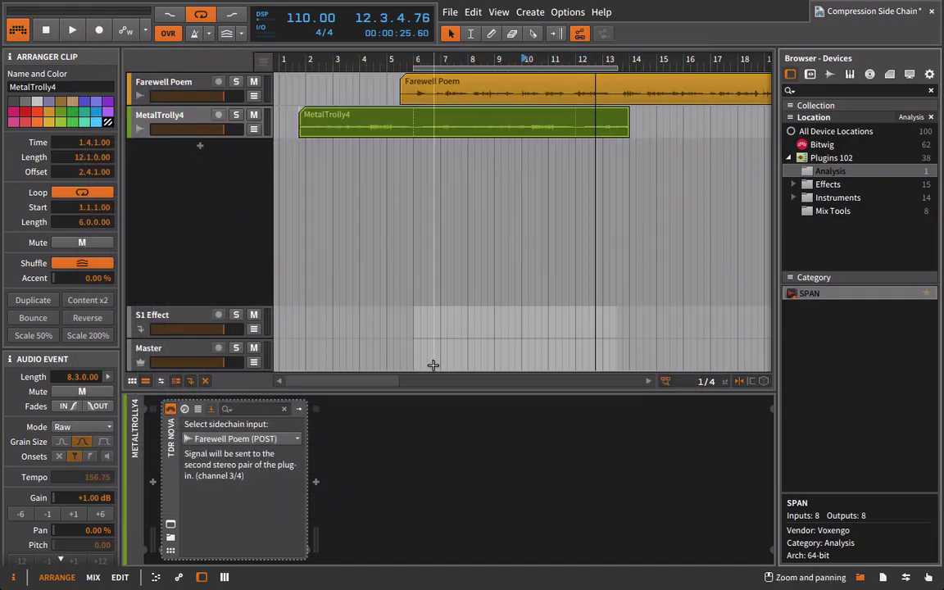
Replace the TDR Nova device on the MetalTrolly4 track with a fresh TDR Nova from the Mix Tools plugins
click(169, 525)
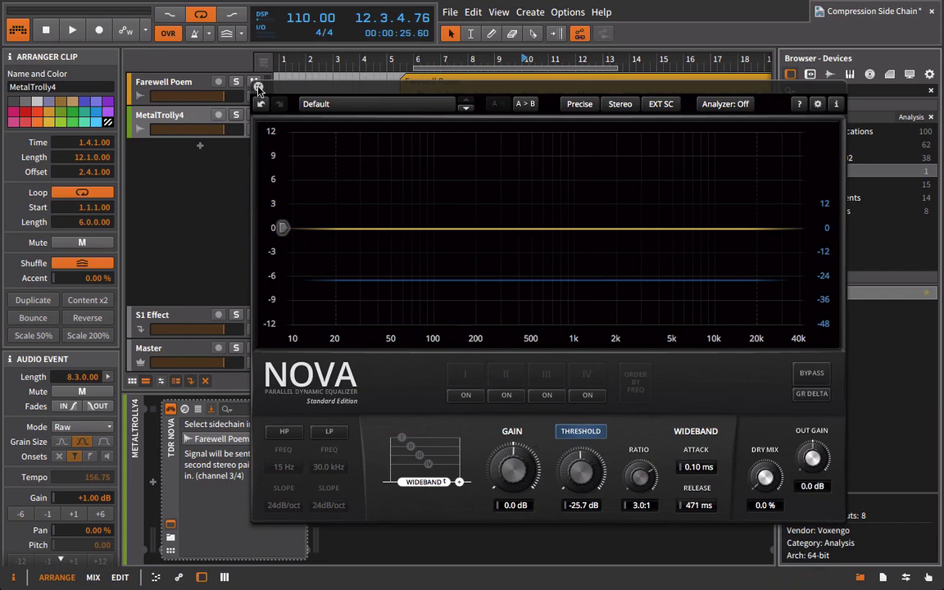
click(258, 87)
click(170, 492)
key(Delete)
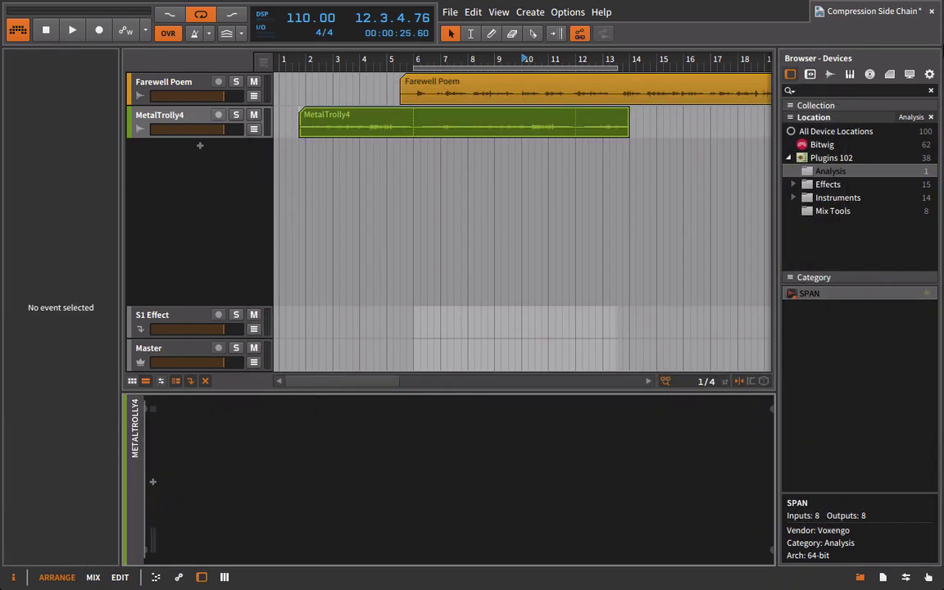
click(850, 211)
drag(817, 373, 603, 416)
Switch the new Nova to external sidechain (EXT SC) and choose Farewell Poem (POST) as its sidechain input
click(481, 97)
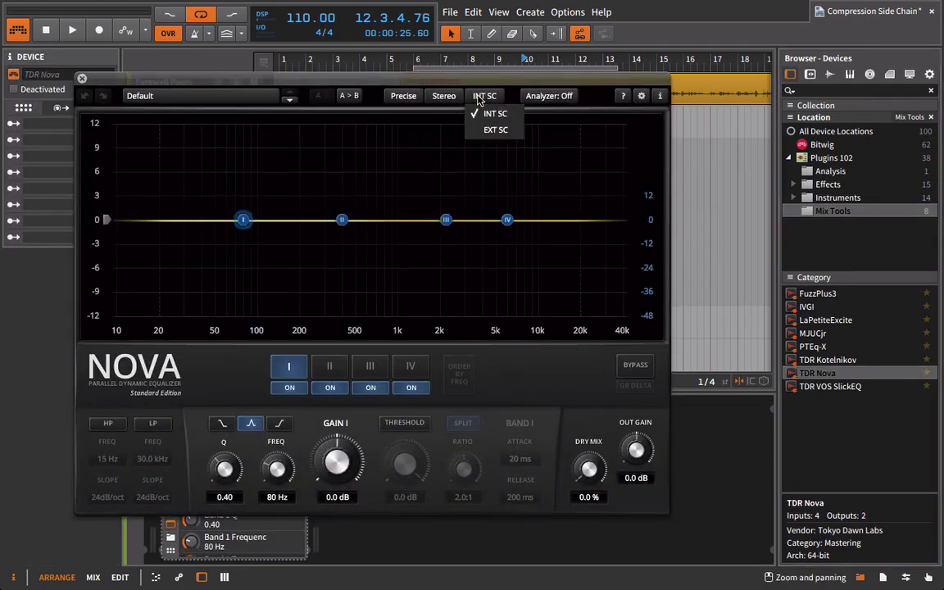
click(491, 127)
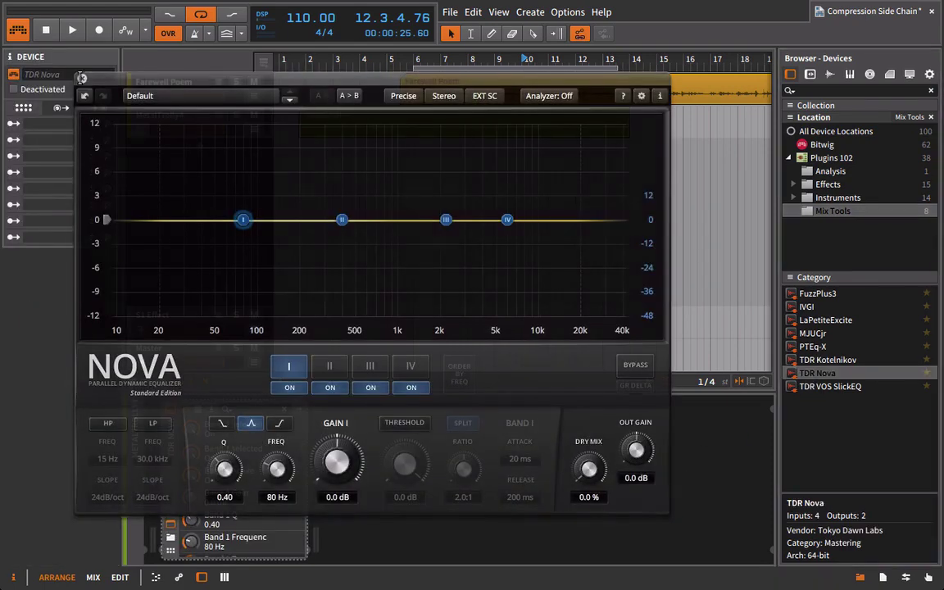
click(82, 78)
click(212, 408)
click(215, 438)
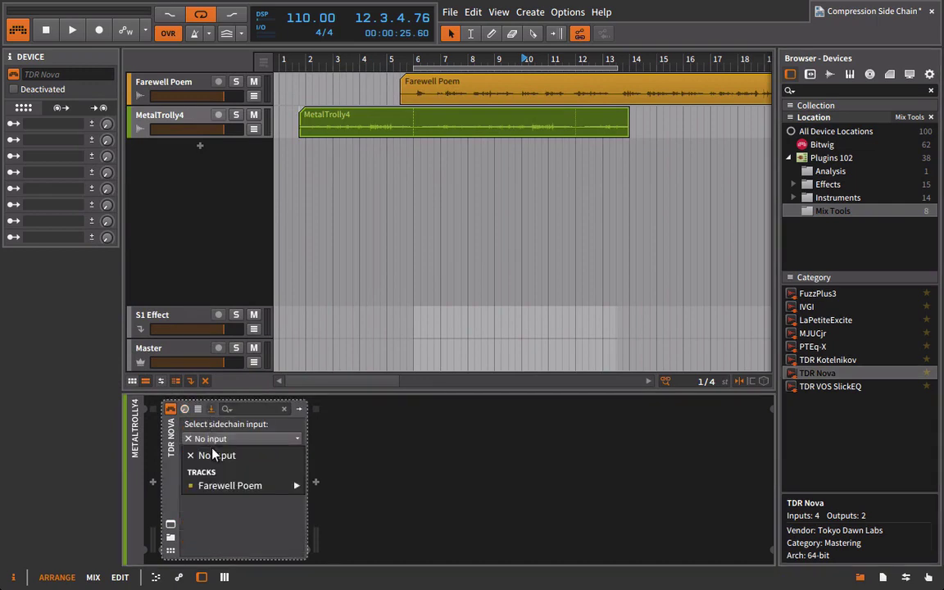
mouse_move(230, 491)
click(390, 500)
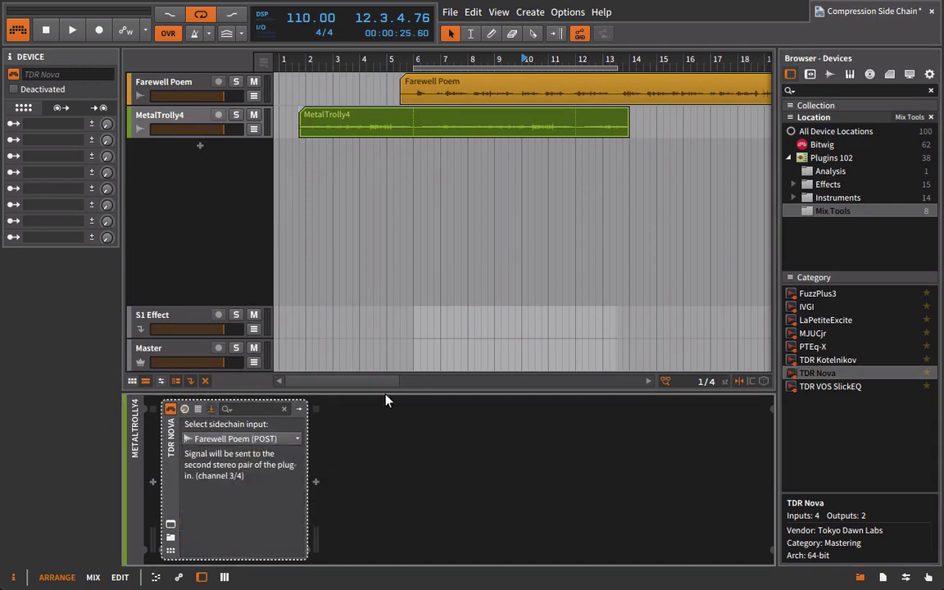
Put the playback start at bar 8, then in Nova move band II to 660 Hz and switch off bands I, III and IV
click(471, 59)
click(166, 522)
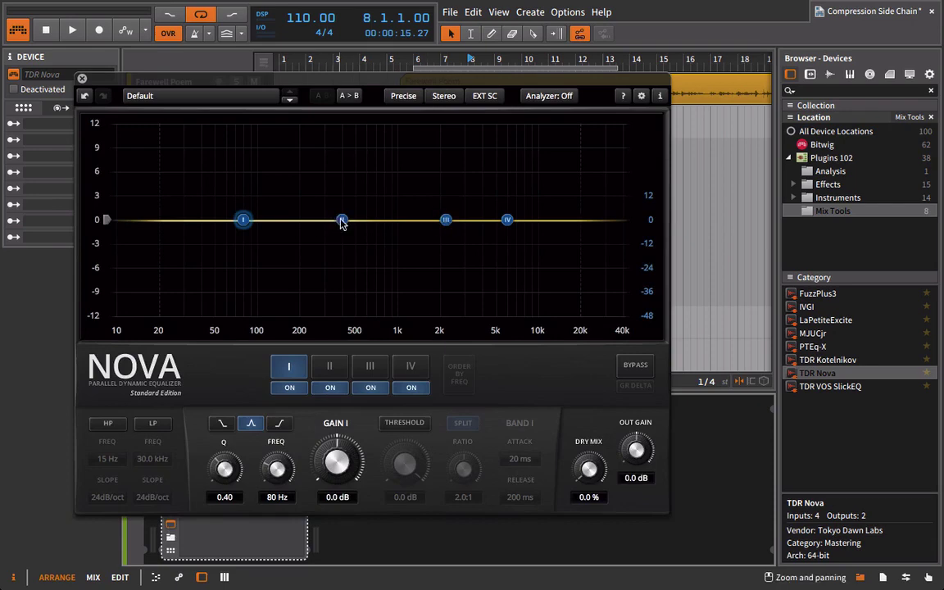
drag(341, 222, 372, 220)
click(289, 387)
click(371, 386)
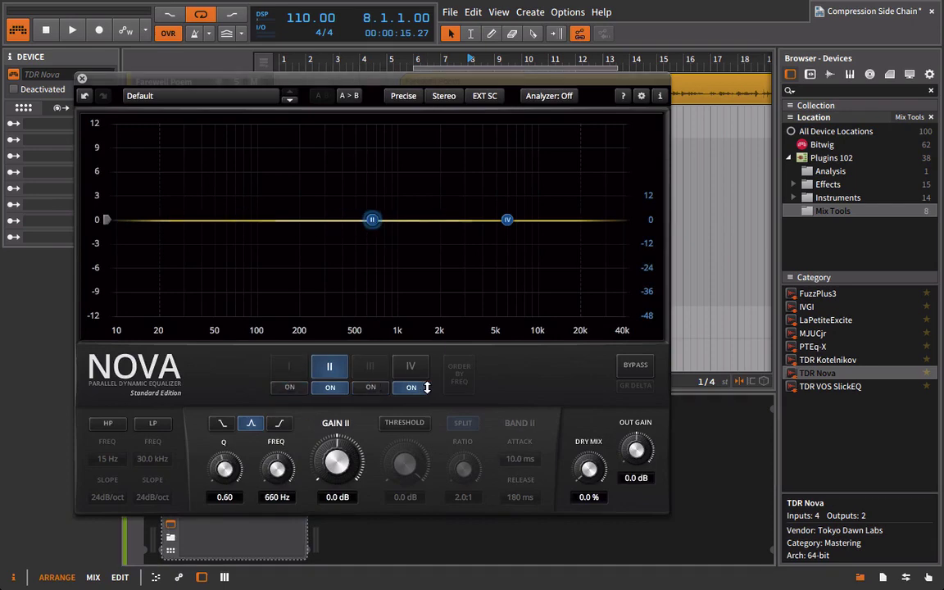
click(423, 388)
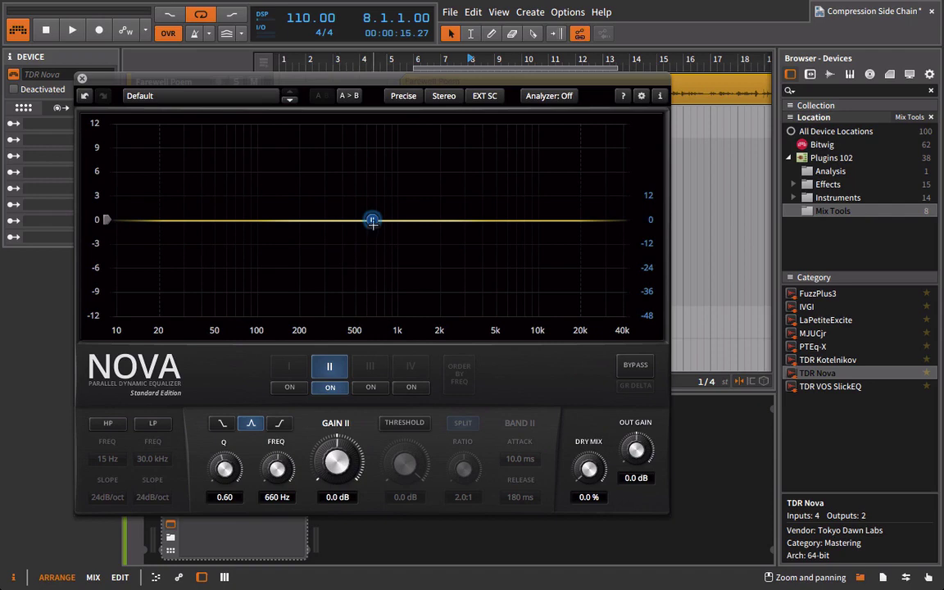
Shape band II with a frequency of 798 Hz, a Q of 0.21 and a gain of 0.0 dB
mouse_move(373, 221)
mouse_down()
mouse_move(388, 220)
mouse_move(379, 219)
mouse_up()
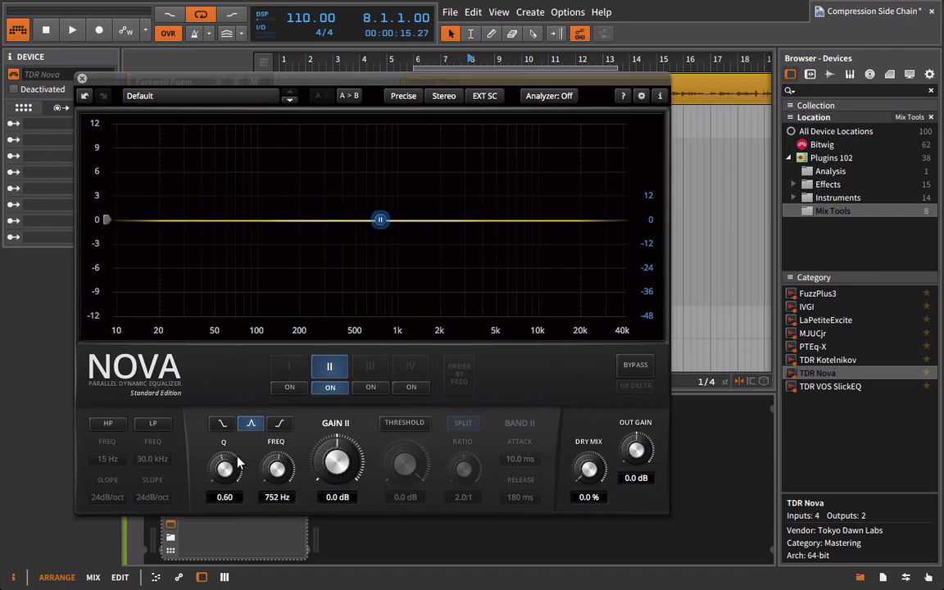
drag(331, 469, 321, 516)
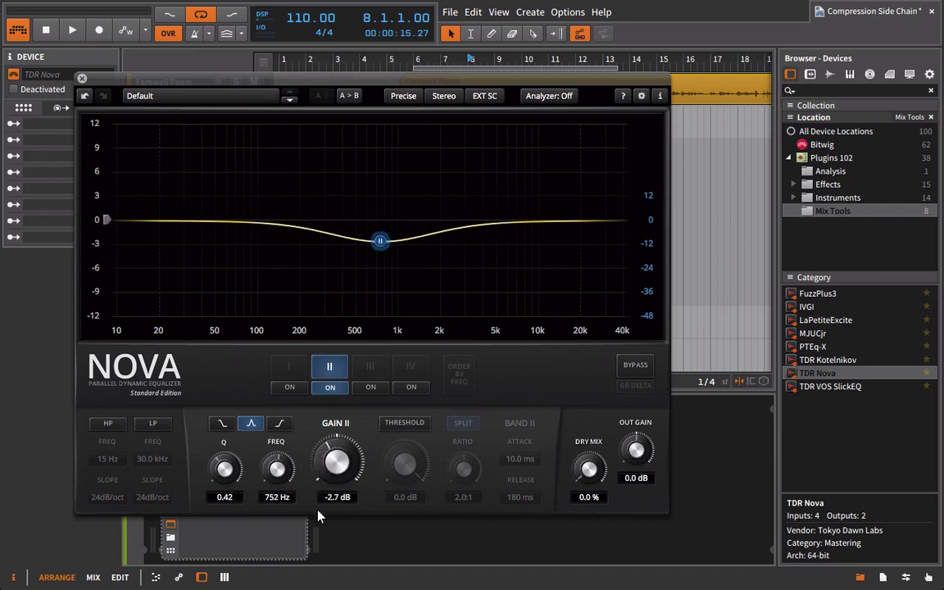
drag(228, 482, 204, 532)
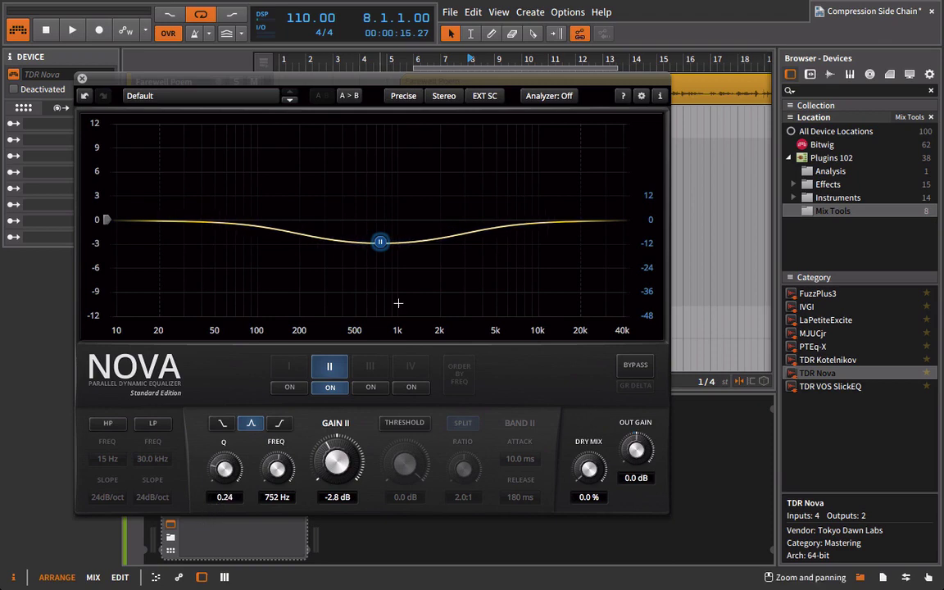
drag(382, 248, 383, 242)
drag(224, 431, 200, 439)
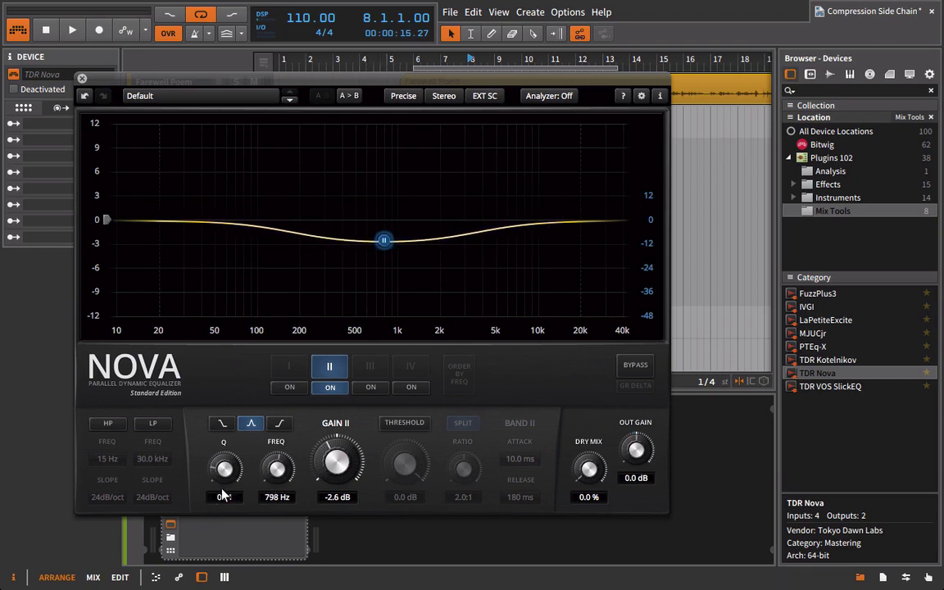
double_click(325, 461)
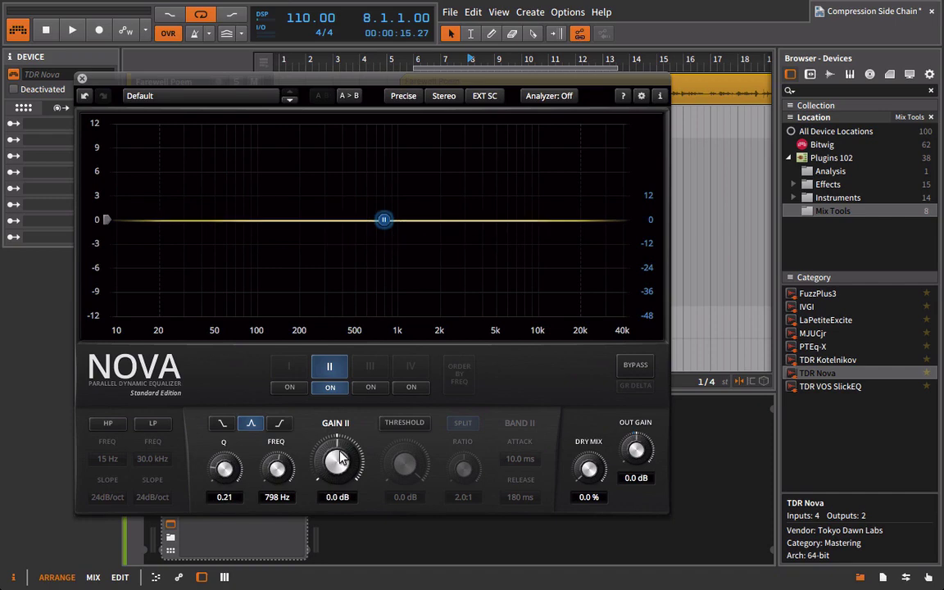
Enable band II's threshold at -23.9 dB during playback, with a 2.4:1 ratio, 0.10 ms attack and a Q of 0.25
click(404, 423)
drag(385, 79, 381, 125)
key(space)
drag(403, 510, 383, 553)
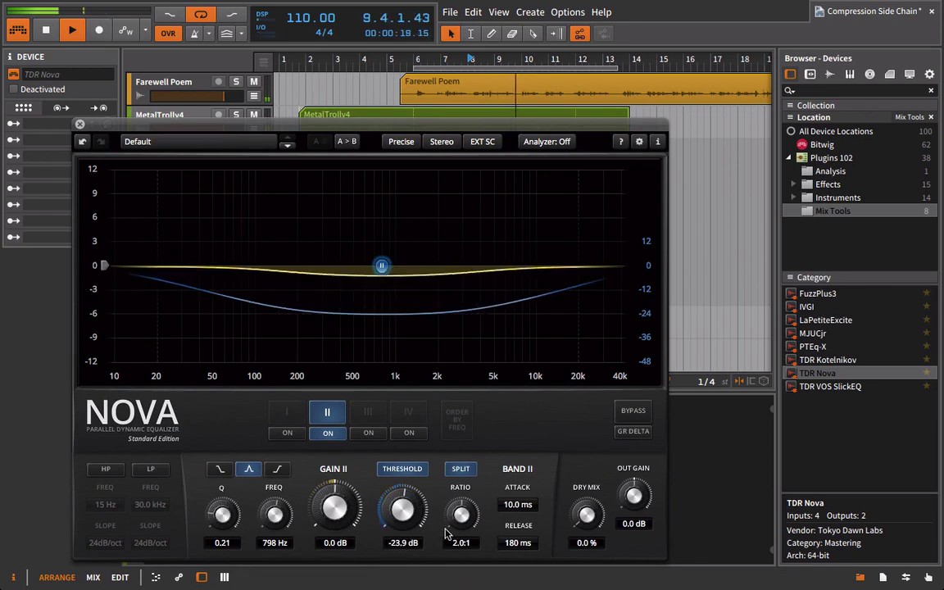
drag(472, 514, 512, 545)
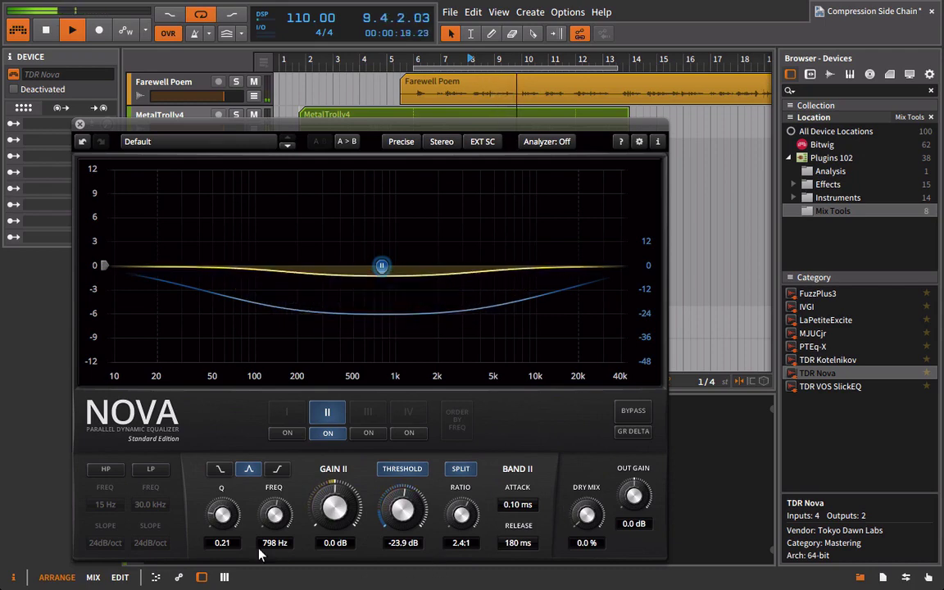
drag(227, 524, 229, 508)
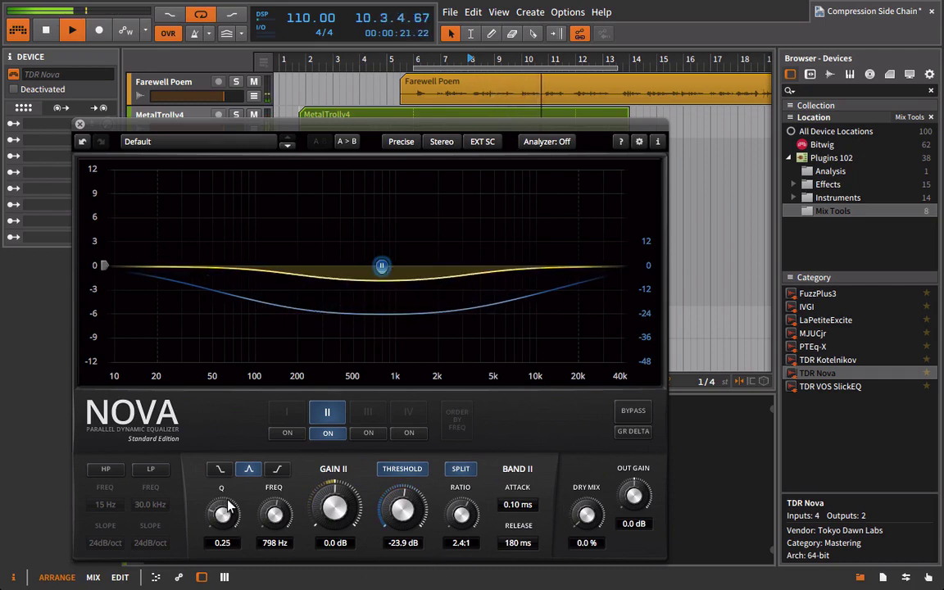
Compare playback with Nova bypassed and active, and play the ducked tracks from bar 10
click(644, 414)
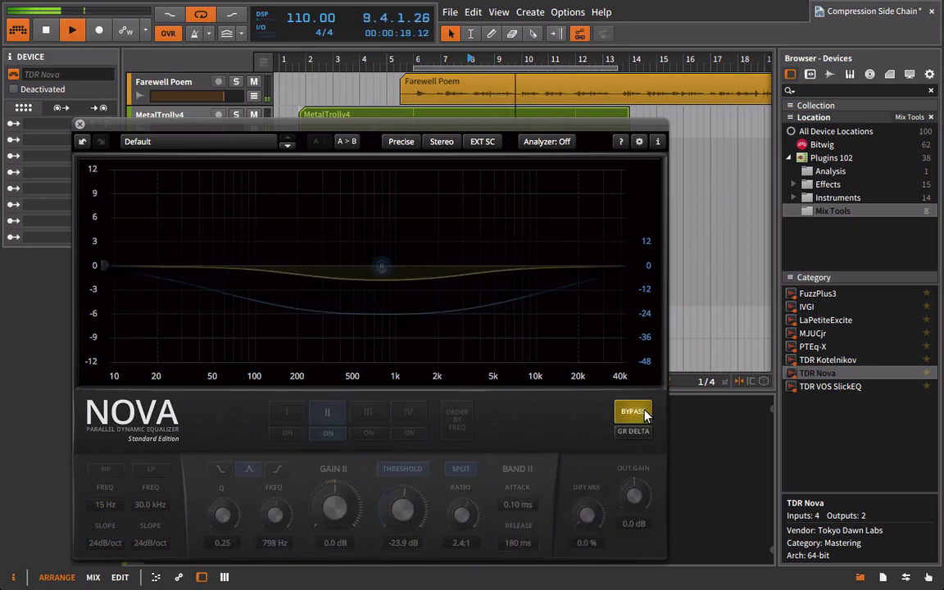
click(643, 414)
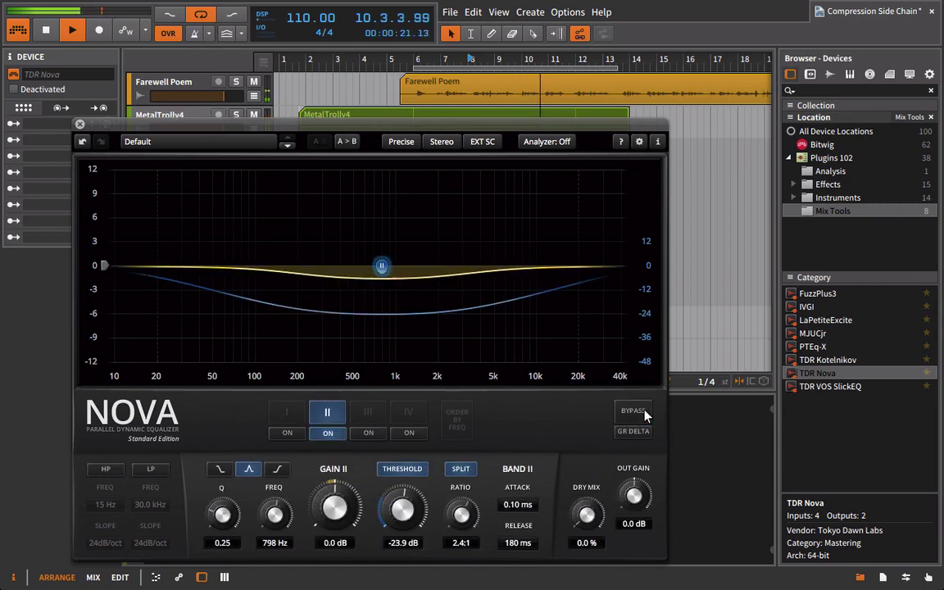
click(643, 414)
click(644, 414)
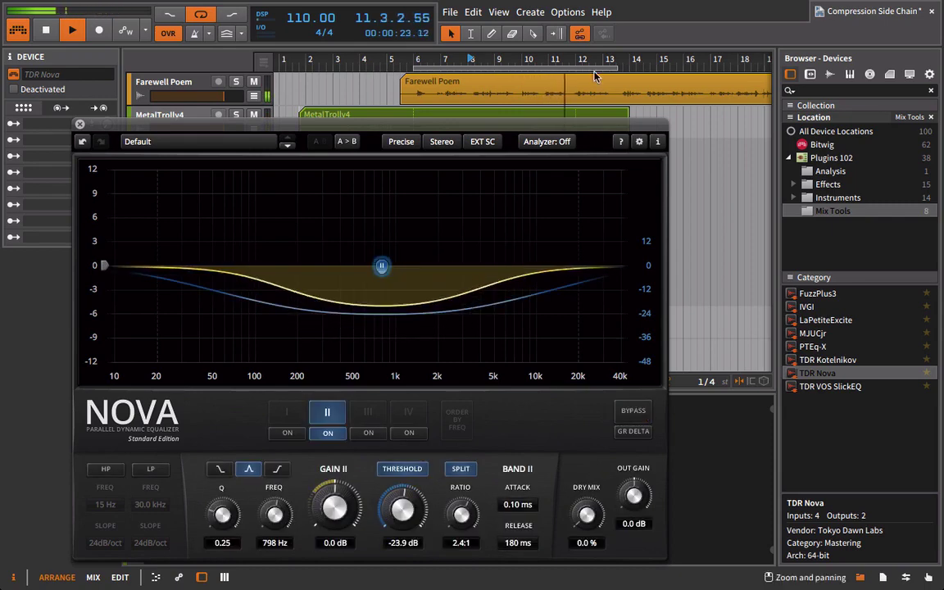
click(524, 64)
key(space)
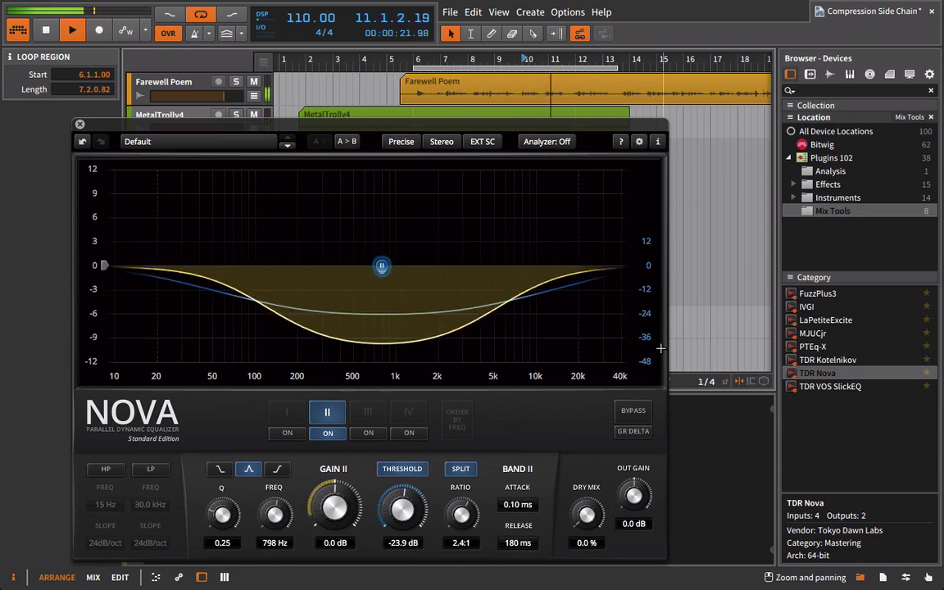
Bypass Nova on MetalTrolly4 and listen to the unducked tracks for comparison, closing the plugin window when done
click(631, 409)
key(space)
key(space)
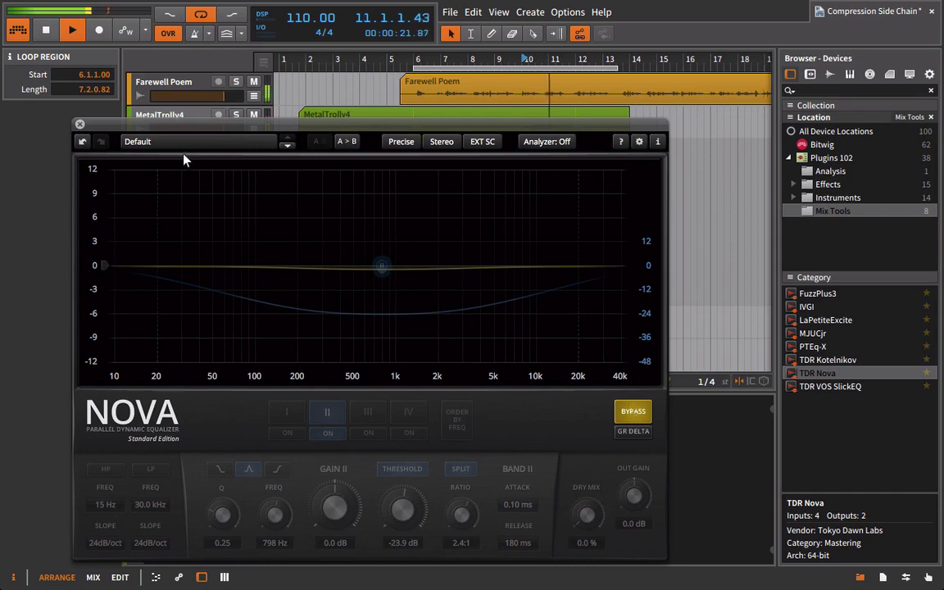
click(80, 123)
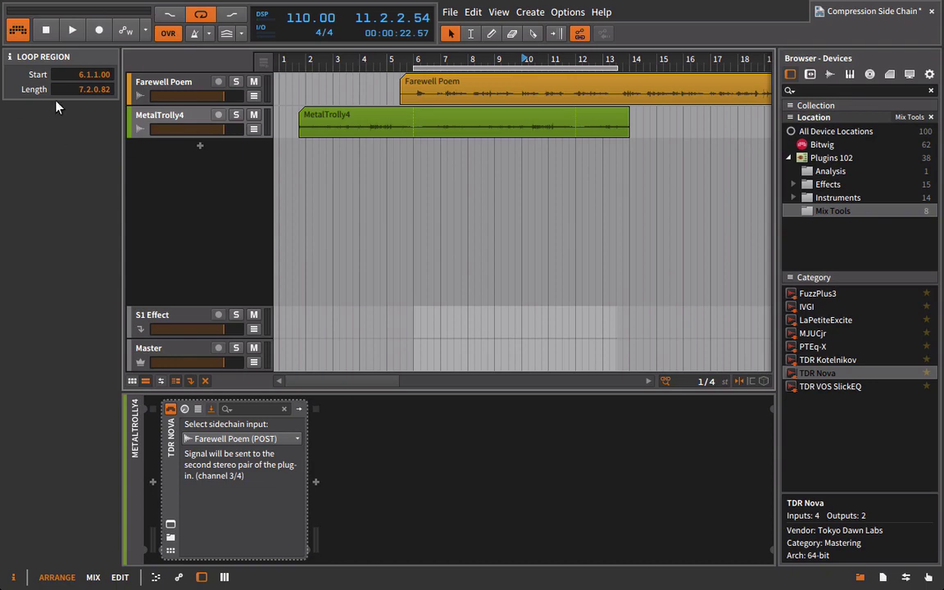
Select the MetalTrolly4 clip and reopen the track's Nova window
click(508, 112)
click(164, 528)
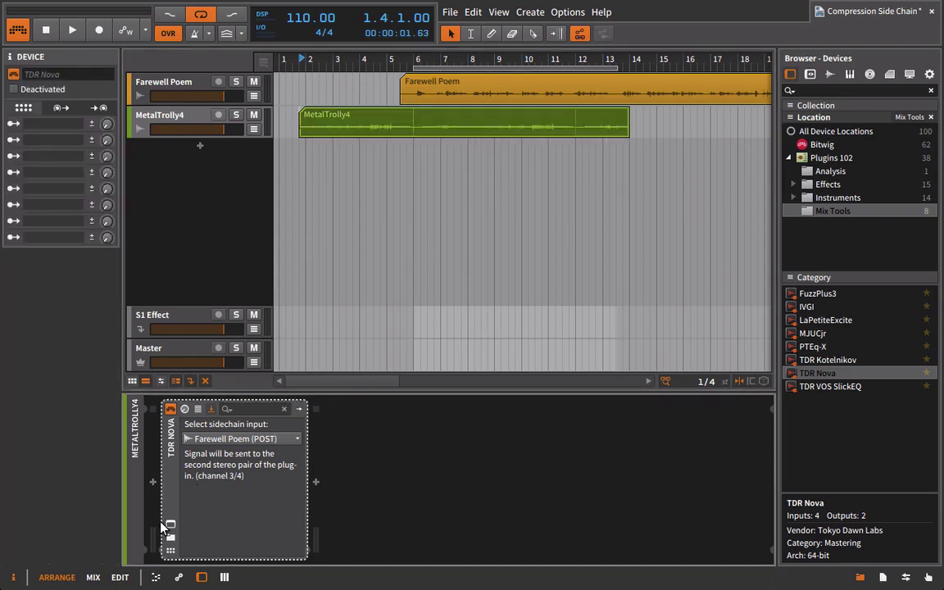
click(172, 525)
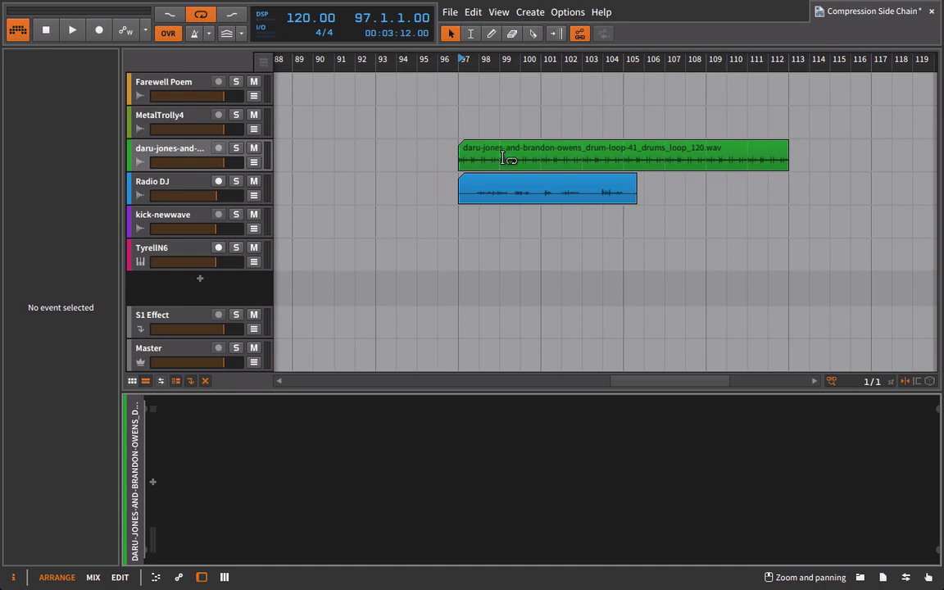
Play the drum loop with the Radio DJ voice from bar 97, and insert TDR Nova on the daru-jones drum loop track
key(space)
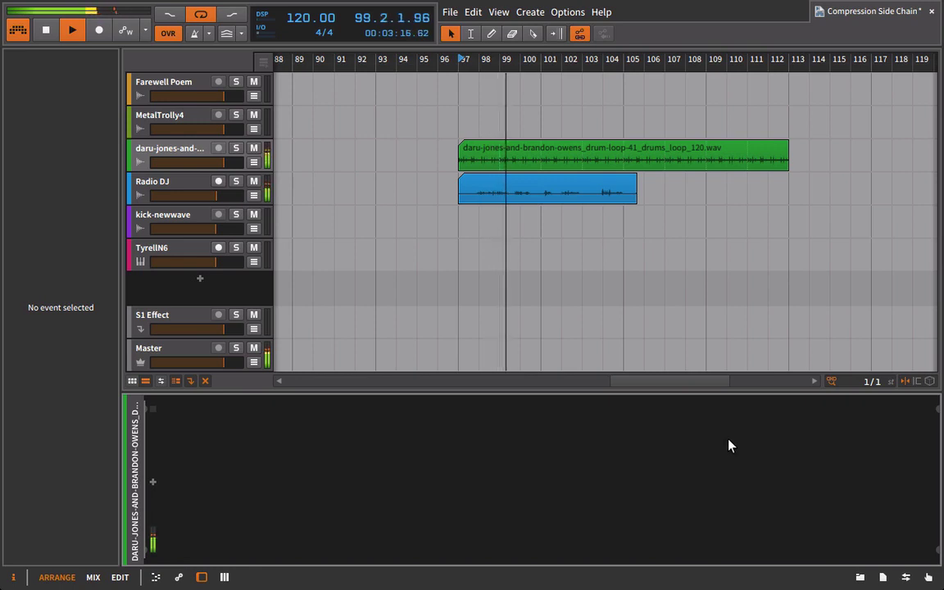
key(space)
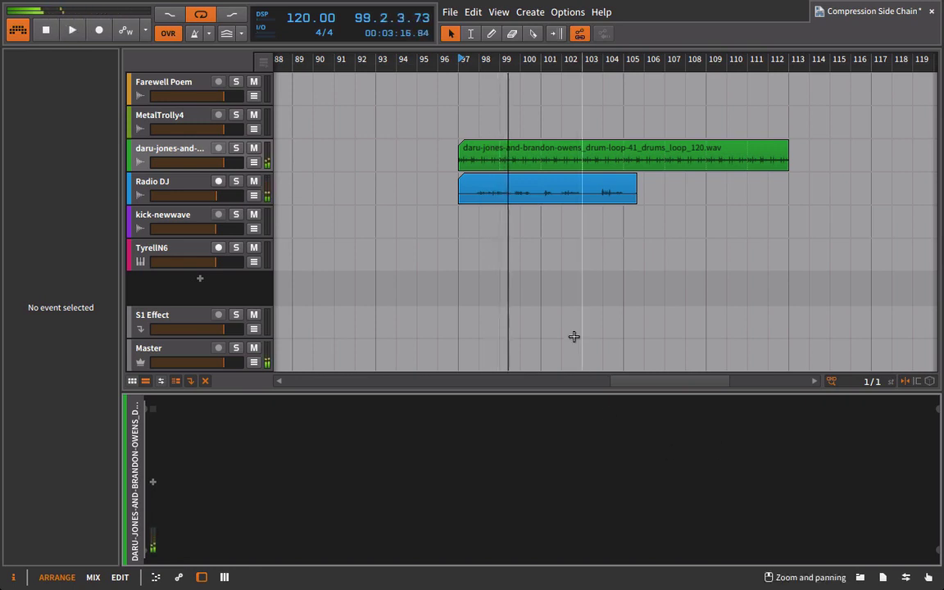
click(858, 578)
drag(746, 461, 415, 152)
click(867, 578)
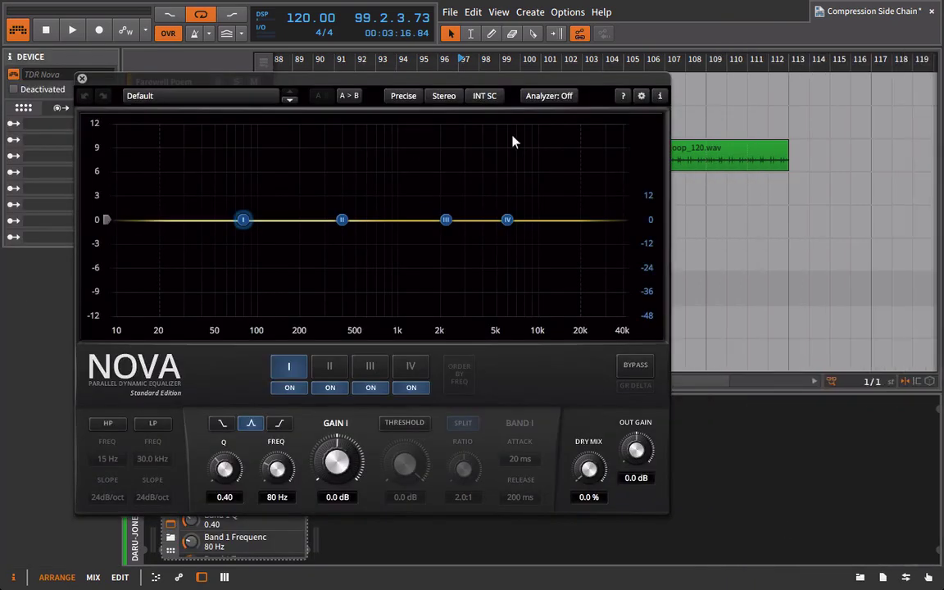
Set the drum loop's Nova to external sidechain and choose Radio DJ (POST) as its sidechain input
click(484, 96)
click(489, 133)
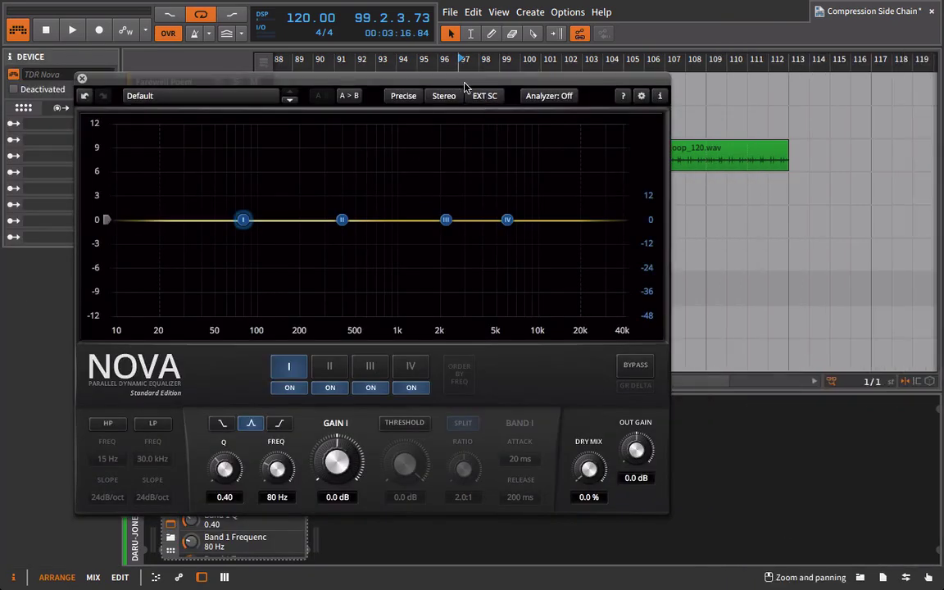
drag(246, 80, 611, 50)
click(211, 410)
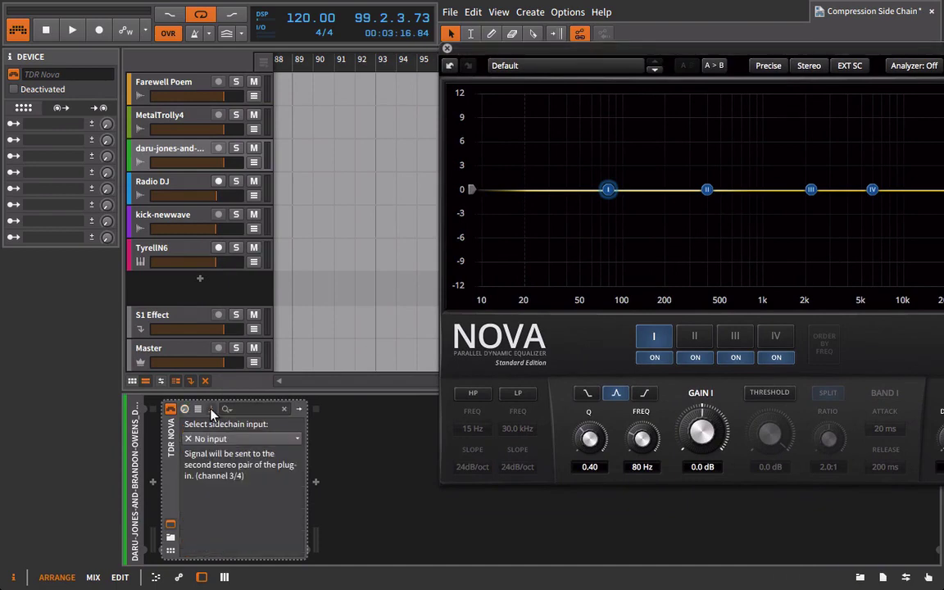
click(208, 439)
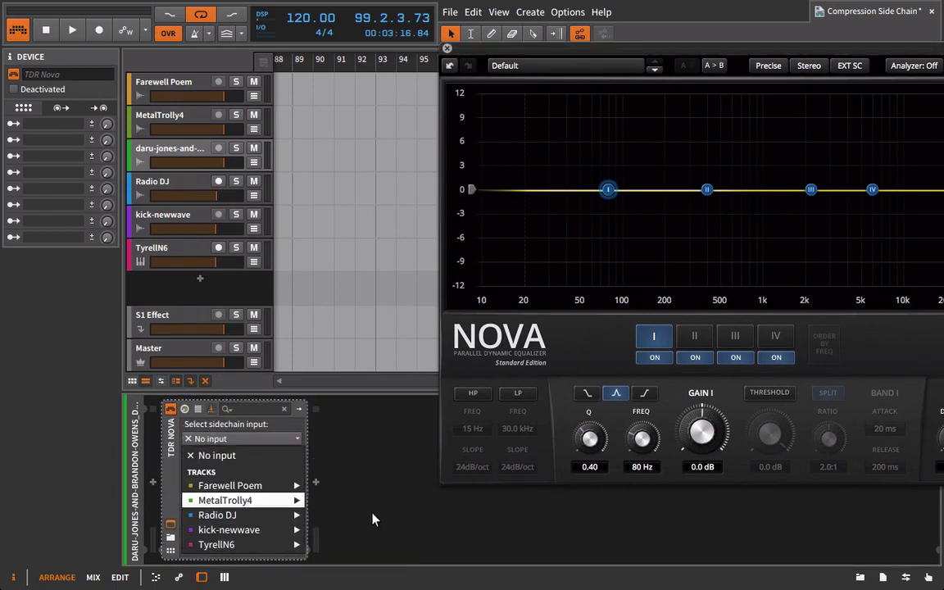
mouse_move(292, 515)
click(332, 532)
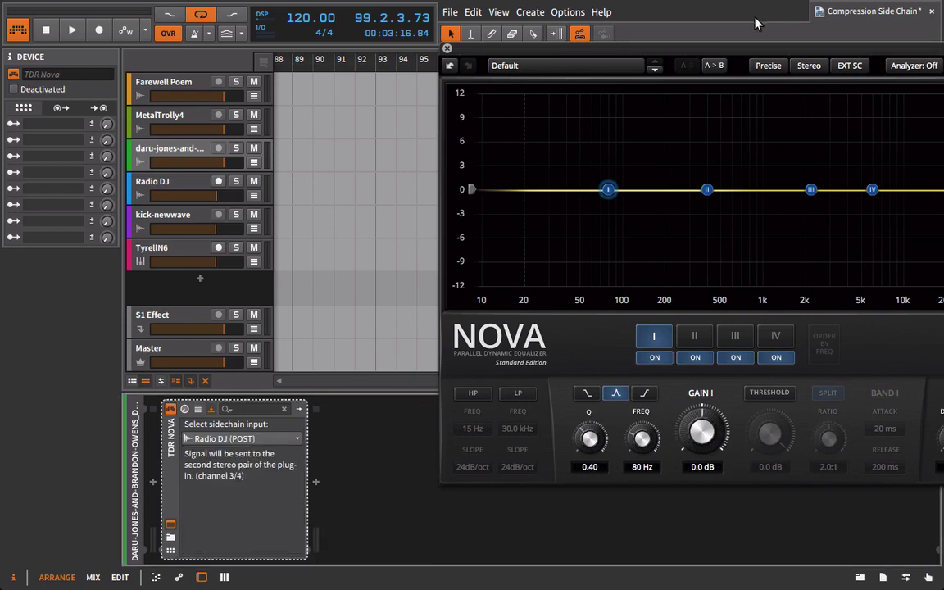
drag(660, 54, 377, 69)
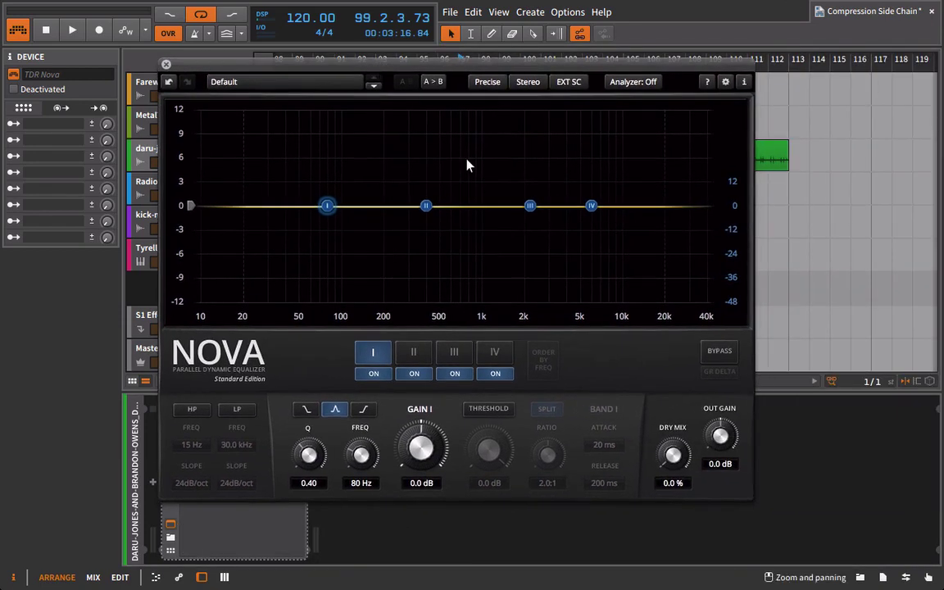
Switch off bands I to IV in the drum loop's Nova and enable the wideband threshold
click(373, 373)
click(411, 374)
click(455, 374)
click(492, 373)
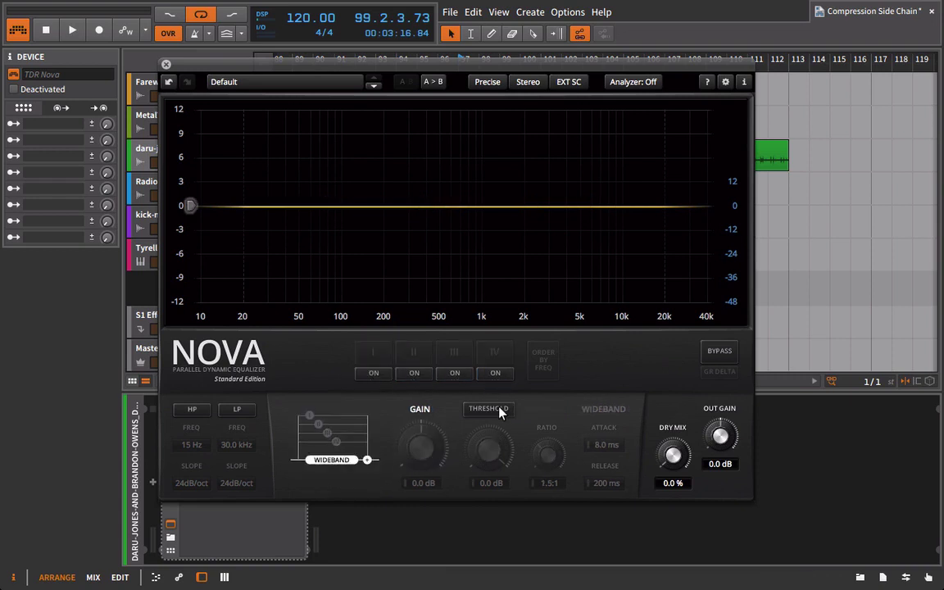
click(500, 409)
During playback, set the wideband threshold to -25.1 dB, ratio to 2.9:1, attack to 0.27 ms and release to 2.0 sec
key(space)
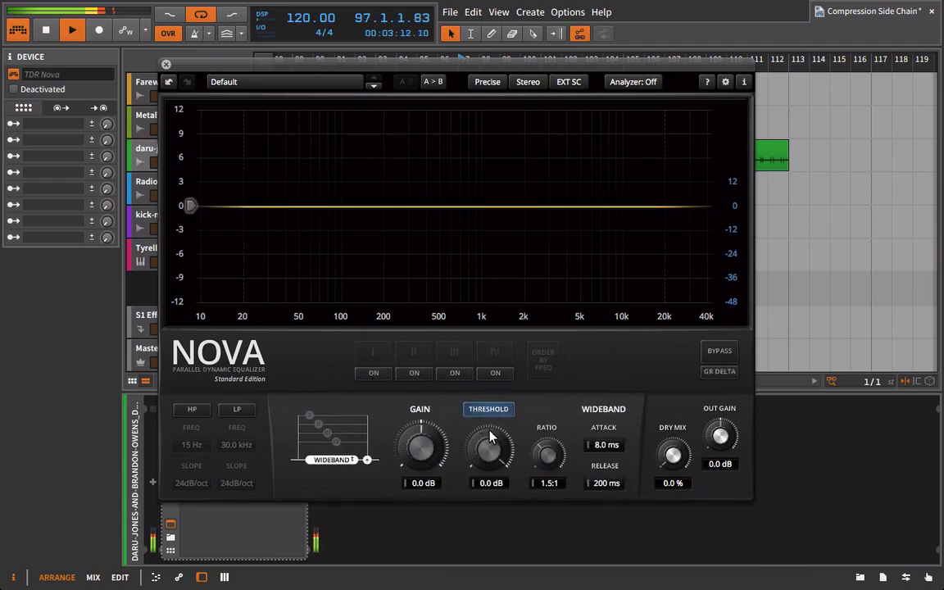
drag(490, 437, 480, 514)
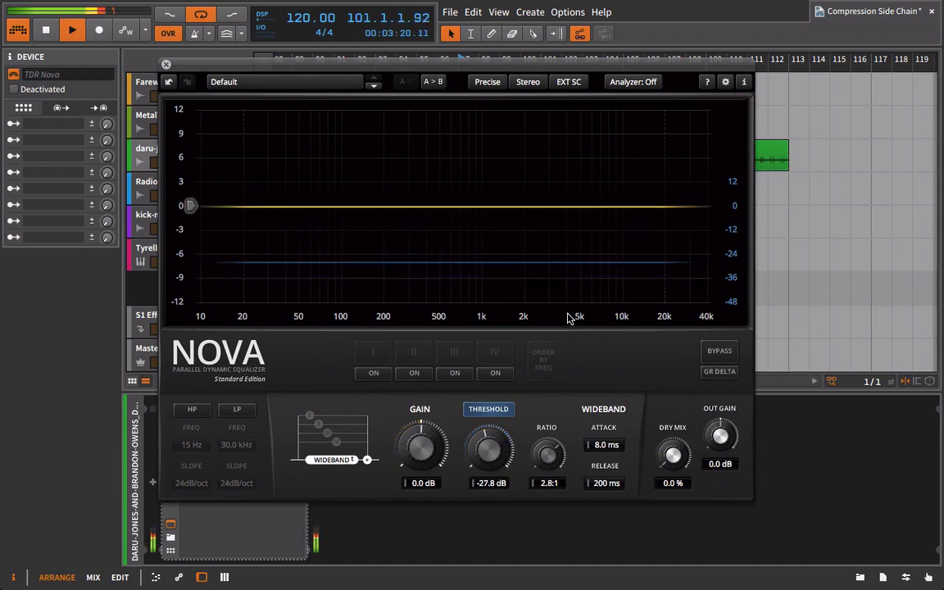
drag(607, 445, 219, 467)
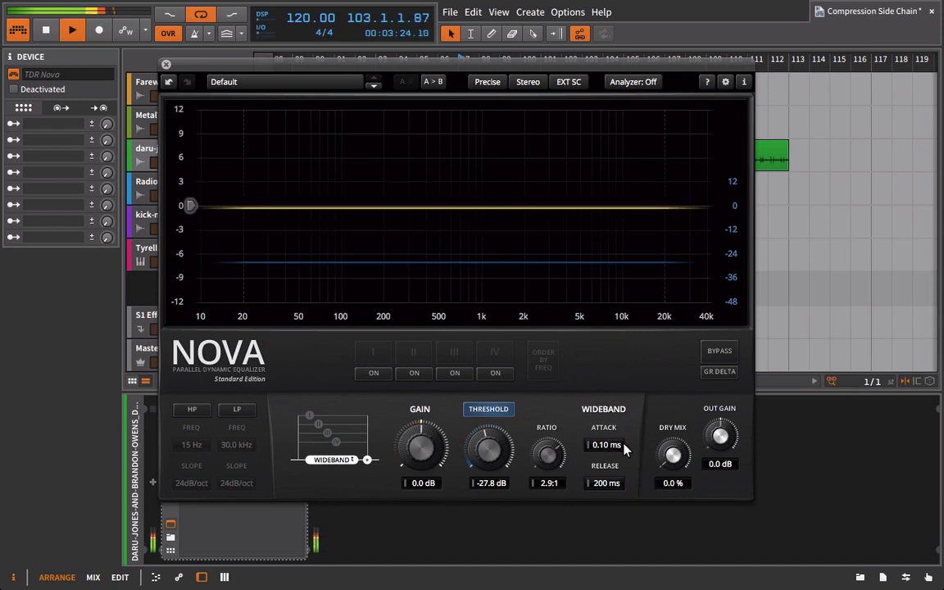
drag(624, 446, 656, 452)
drag(597, 483, 752, 462)
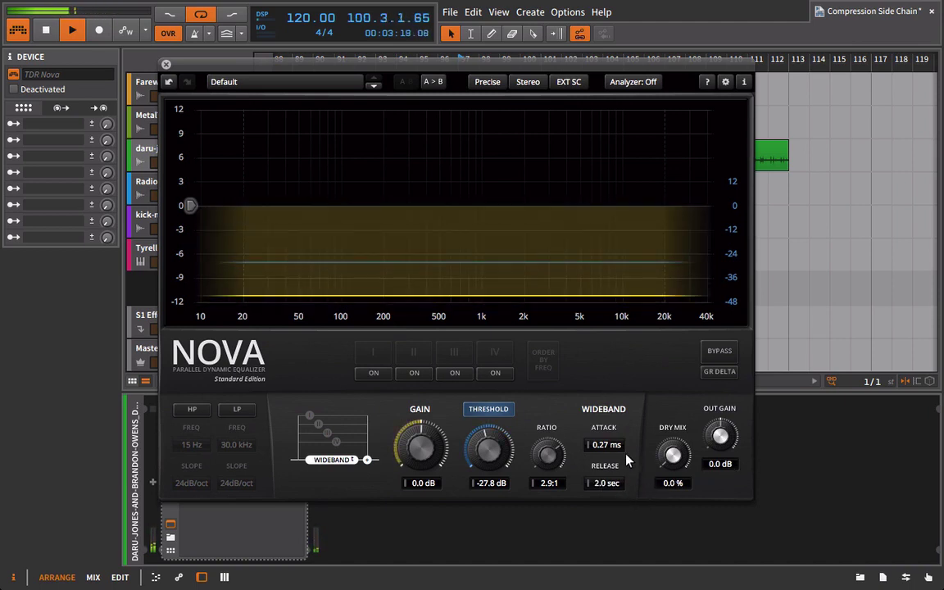
drag(489, 447, 490, 433)
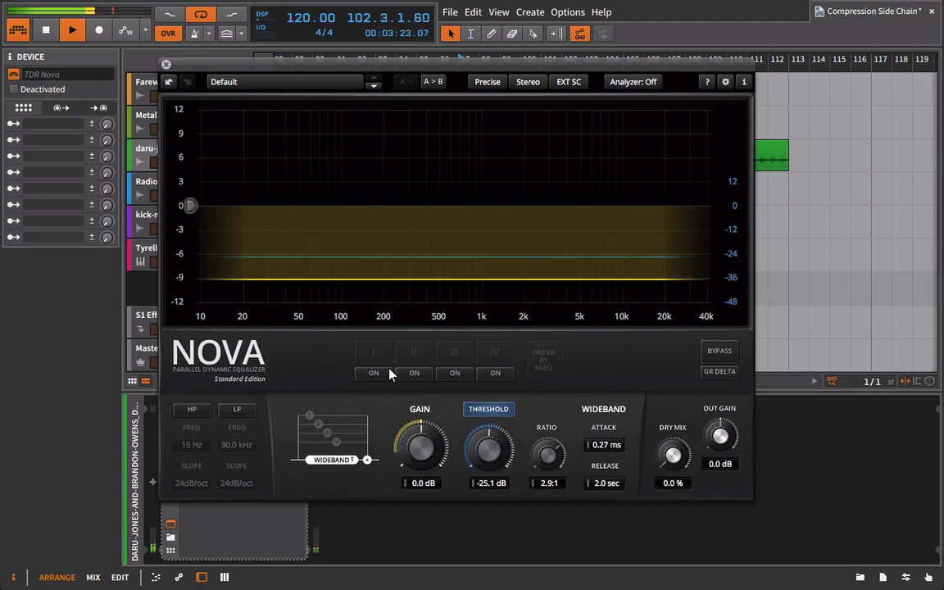
Stop playback, review the drum loop's Nova settings, and inspect the devices on the Radio DJ track
click(166, 64)
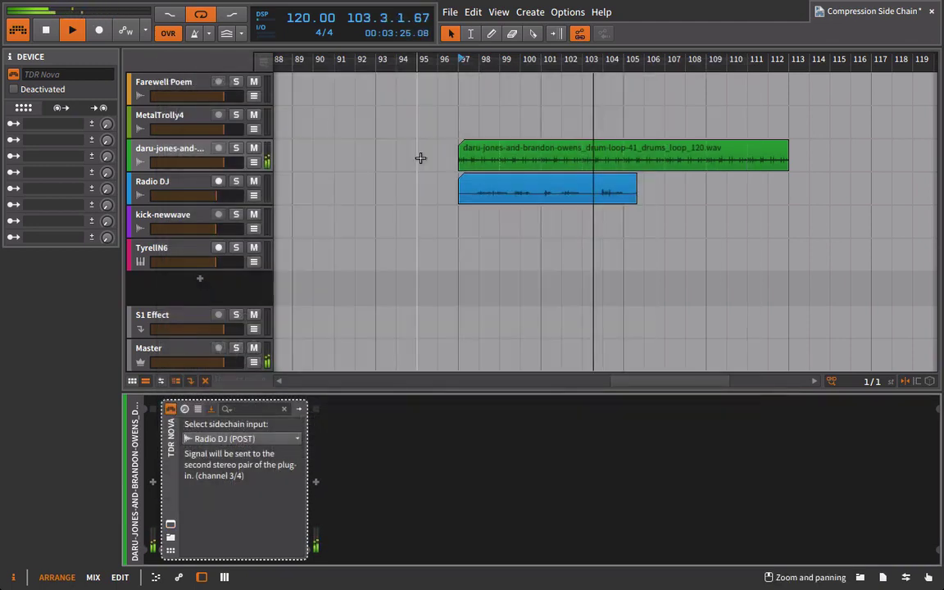
key(space)
key(space)
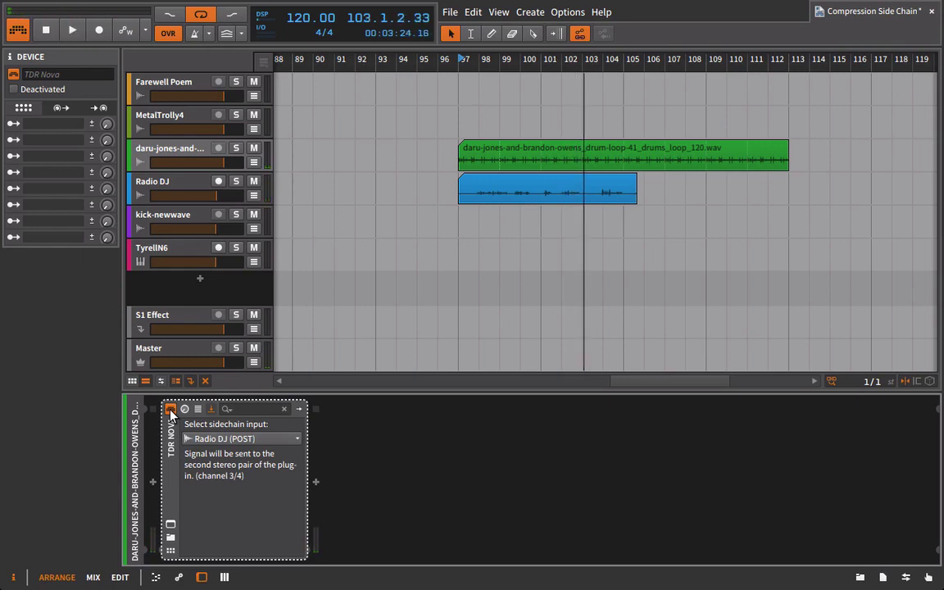
click(171, 527)
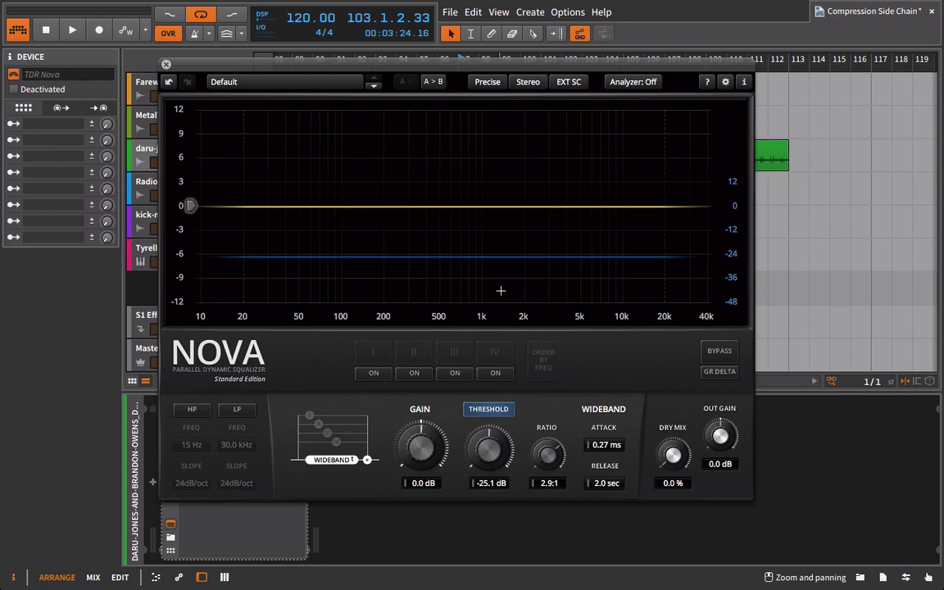
click(166, 65)
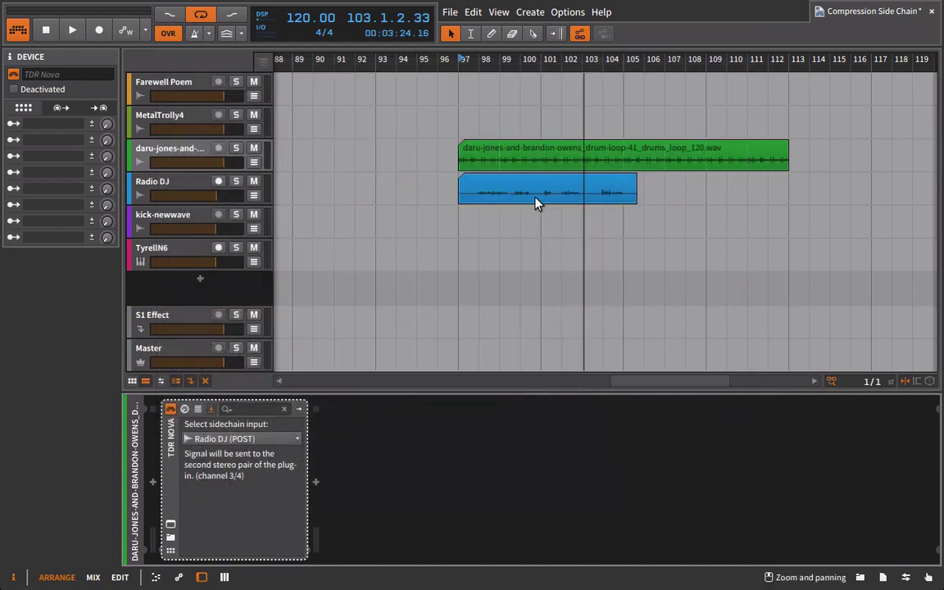
click(160, 185)
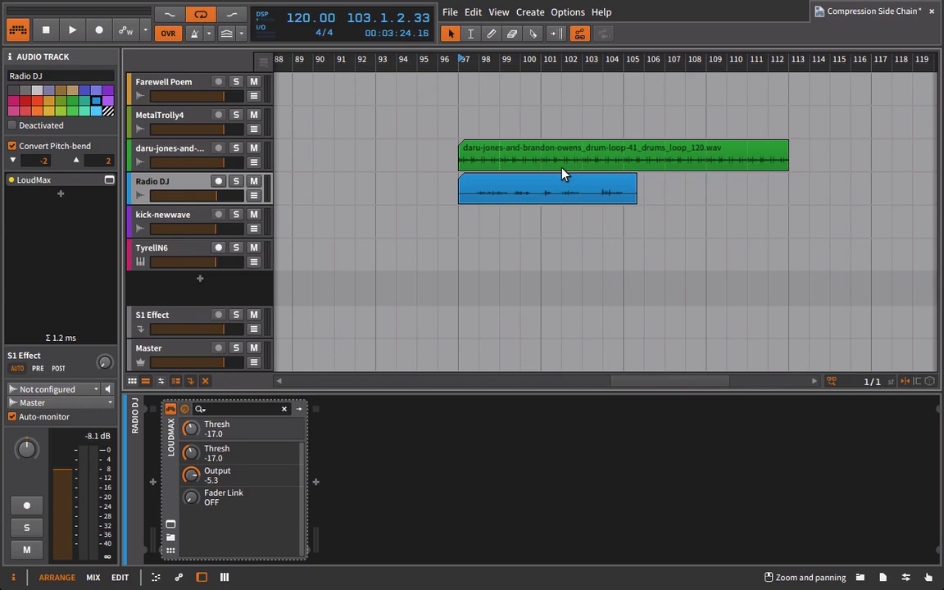
Play the kick-newwave and TyrellN6 tracks from bar 129 and raise both track volumes slightly
scroll(680, 240, right, 10)
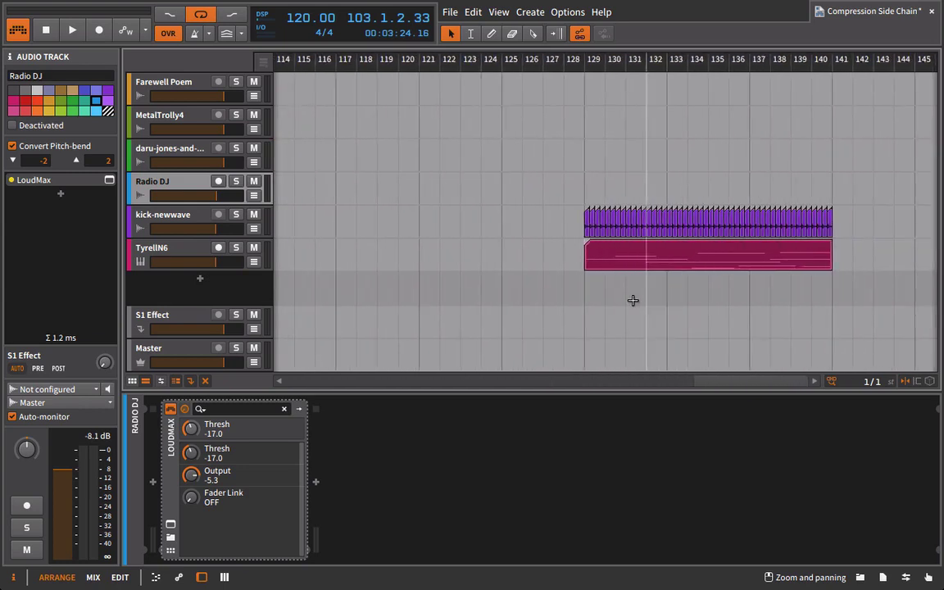
scroll(633, 299, right, 2)
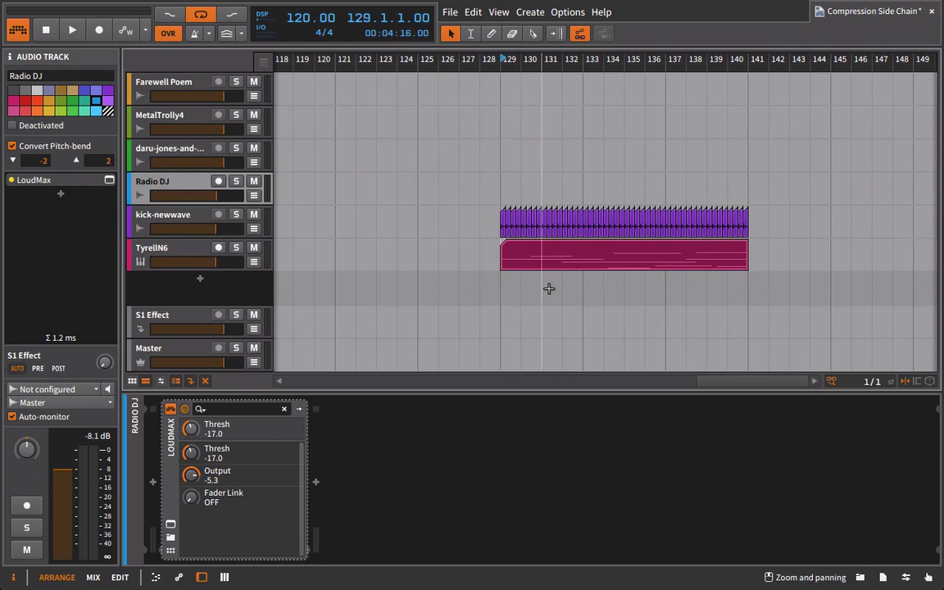
click(197, 254)
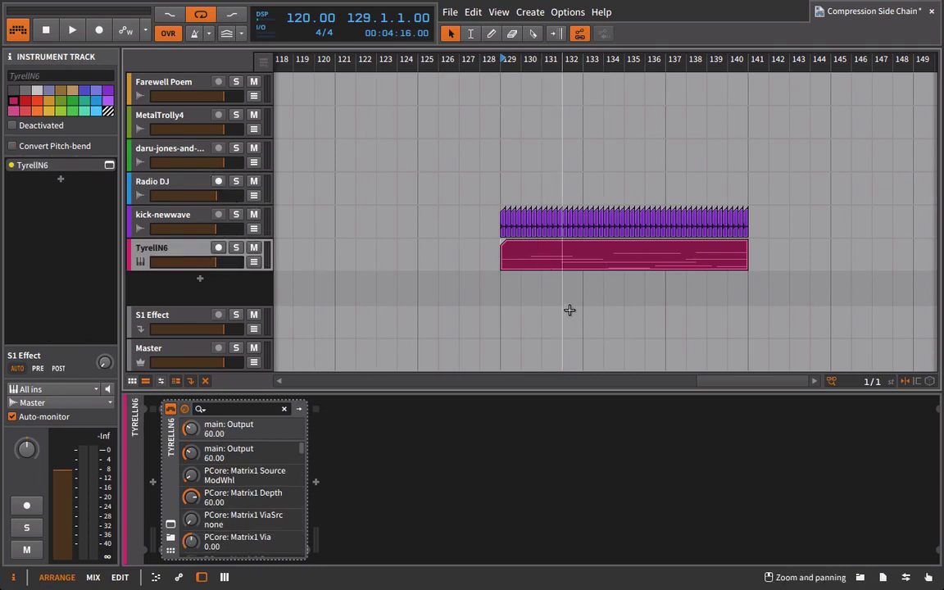
key(space)
drag(219, 231, 220, 262)
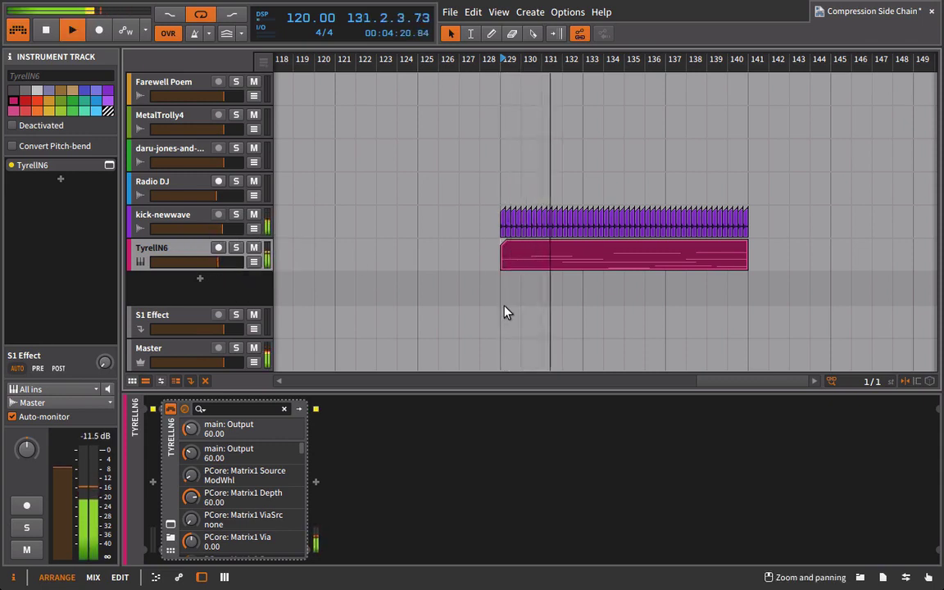
key(space)
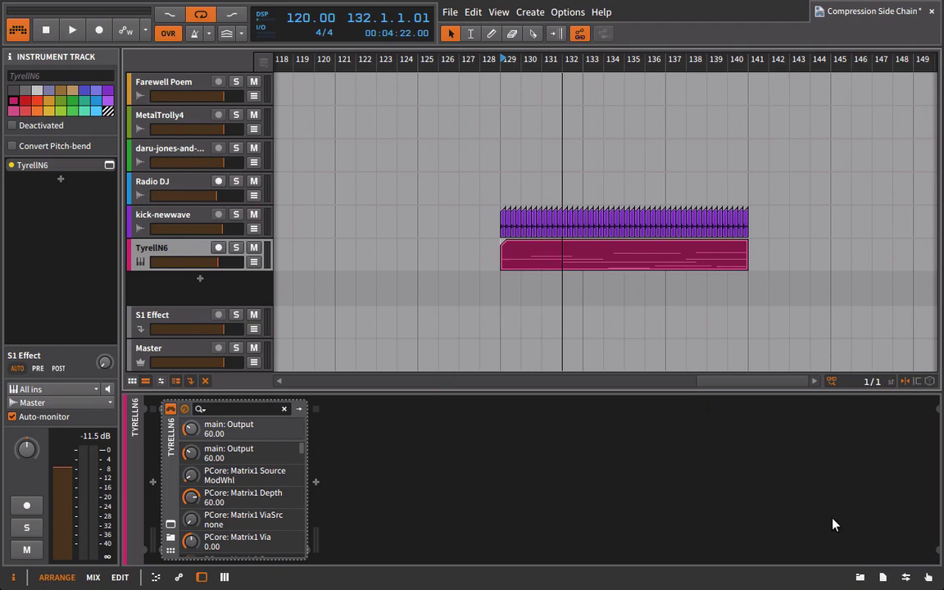
Insert TDR Nova after the synth on the TyrellN6 track and switch off its bands I to IV
click(860, 576)
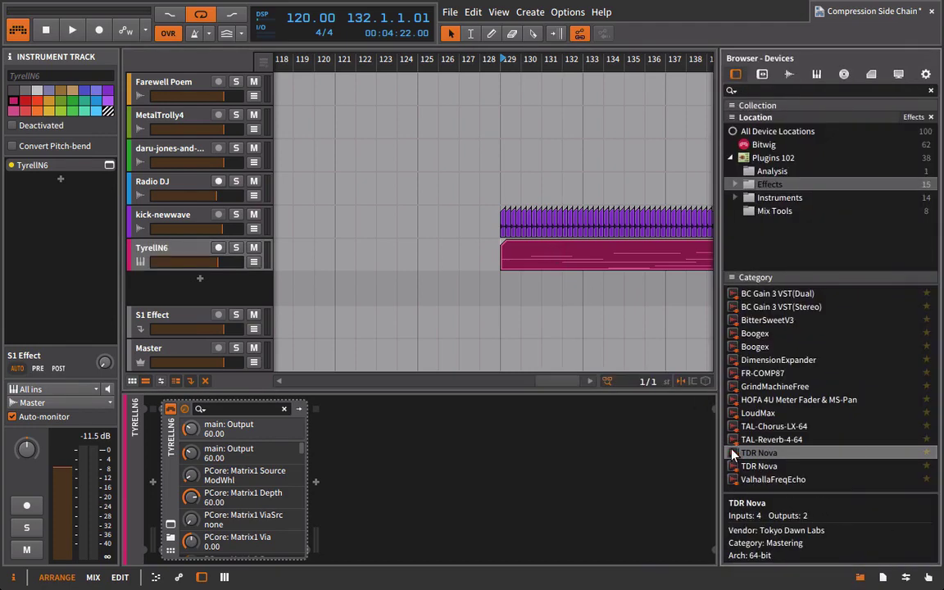
drag(733, 454, 416, 446)
click(861, 578)
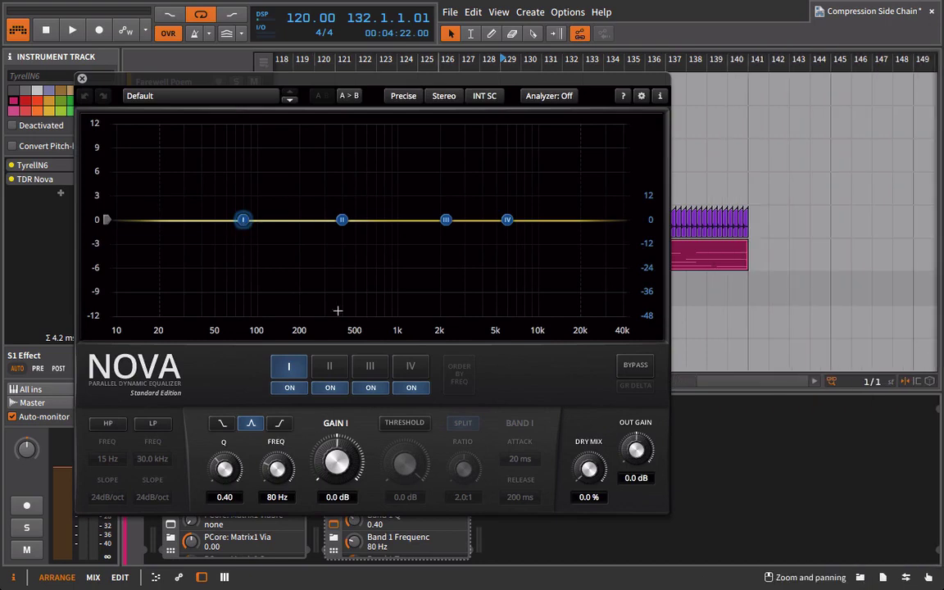
click(290, 387)
click(329, 387)
click(370, 387)
click(411, 387)
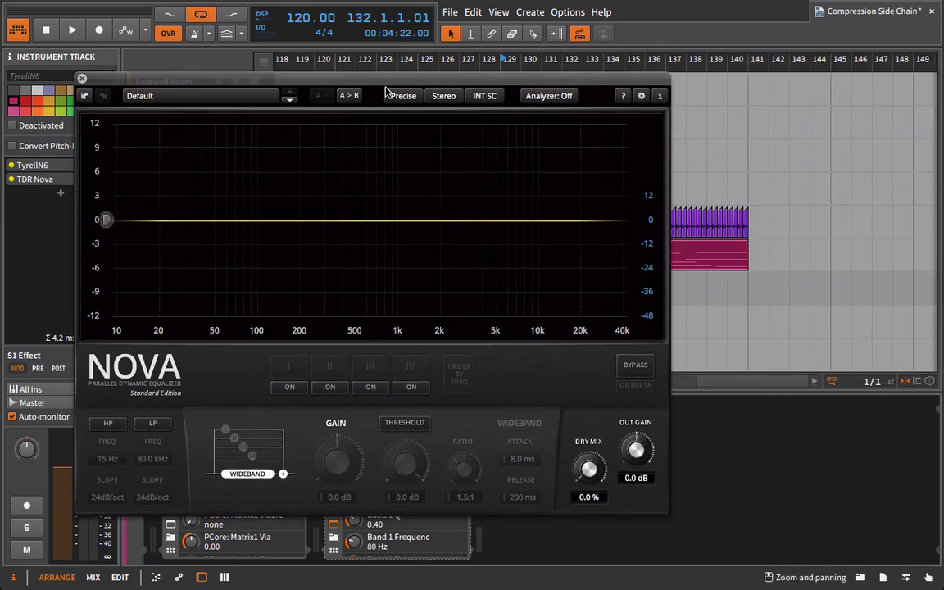
Set the TyrellN6 track's Nova to external sidechain and choose kick-newwave (POST) as its sidechain input
drag(379, 85, 780, 81)
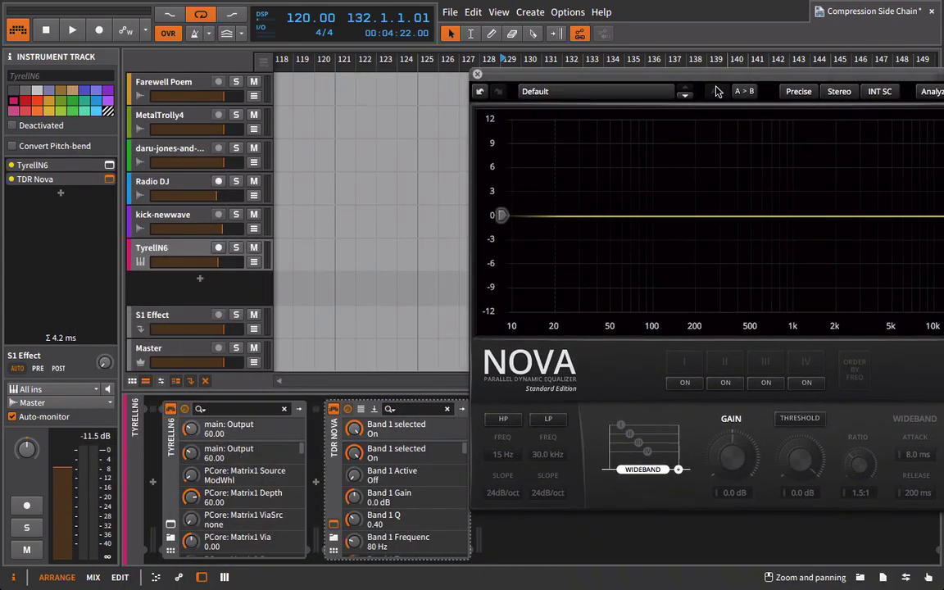
click(879, 91)
click(892, 121)
click(374, 408)
click(366, 439)
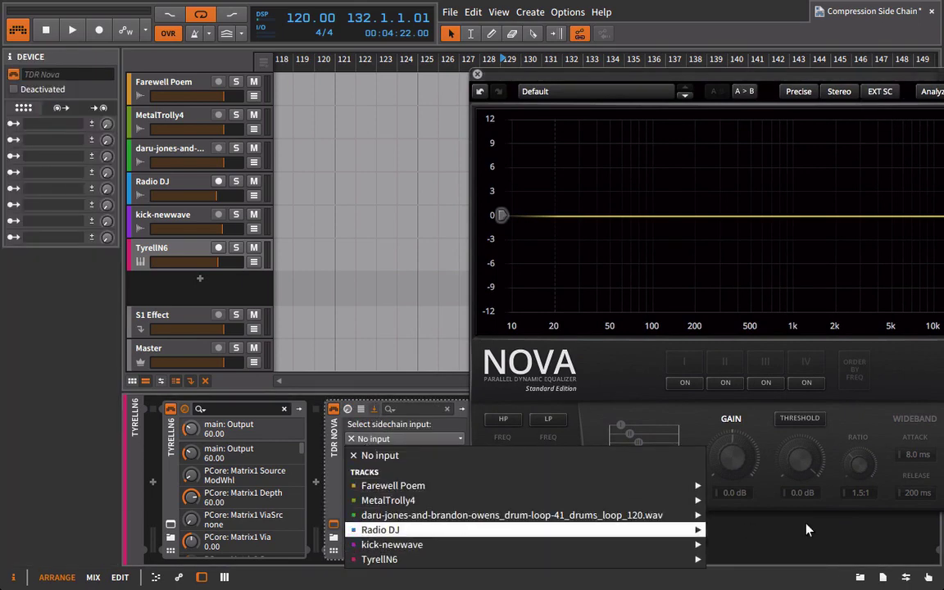
mouse_move(702, 546)
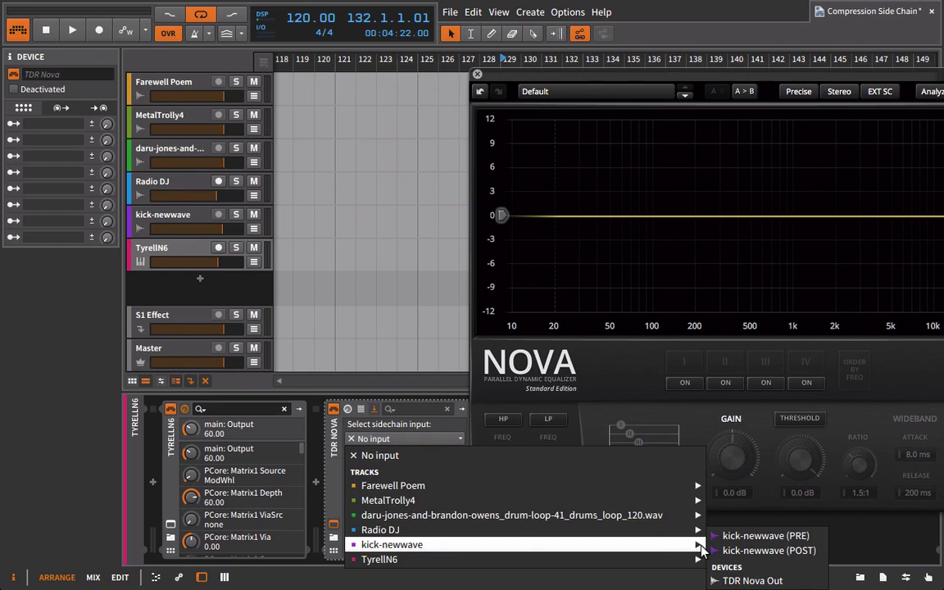
click(741, 550)
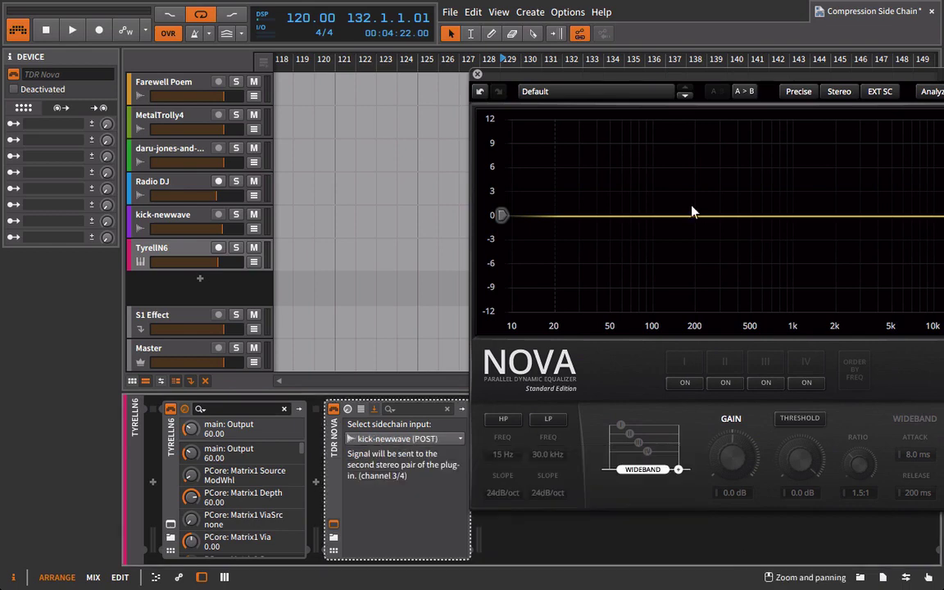
During playback, enable the wideband threshold in the TyrellN6 track's Nova and set it to -19.4 dB
key(space)
drag(635, 78, 373, 64)
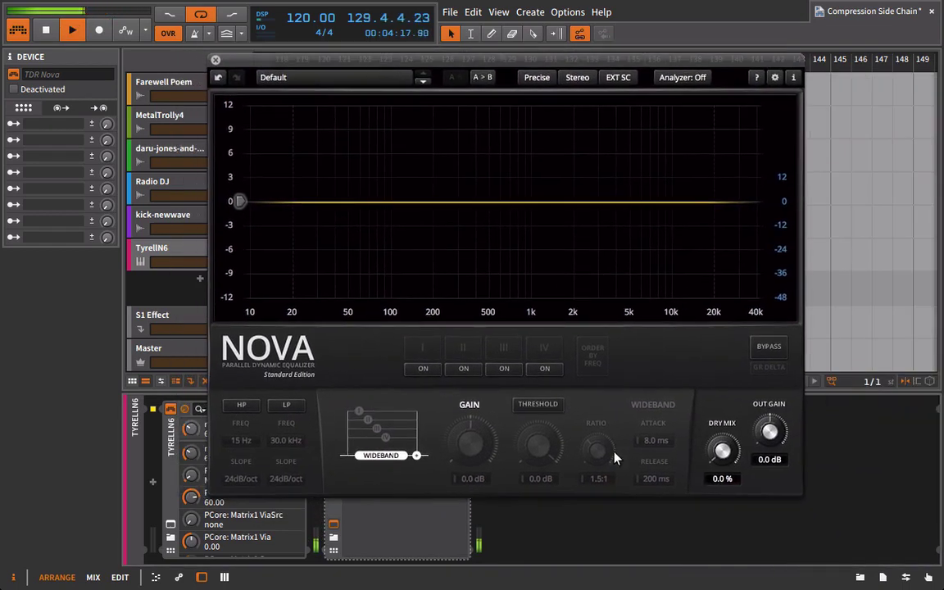
click(525, 404)
drag(539, 445, 542, 543)
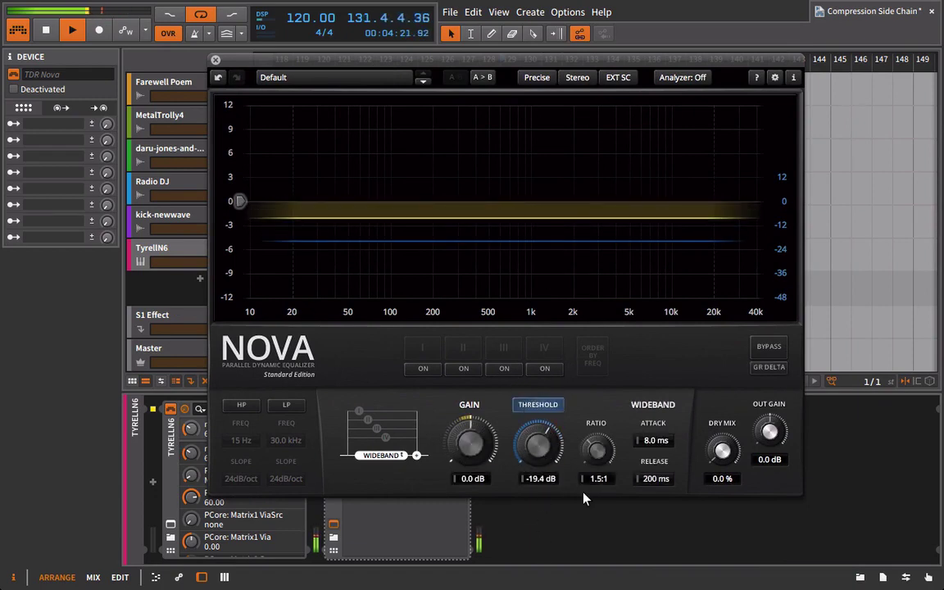
Set Nova's wideband attack to 0.10 ms, its release to 36 ms and its ratio to 5.0:1
drag(658, 446, 354, 497)
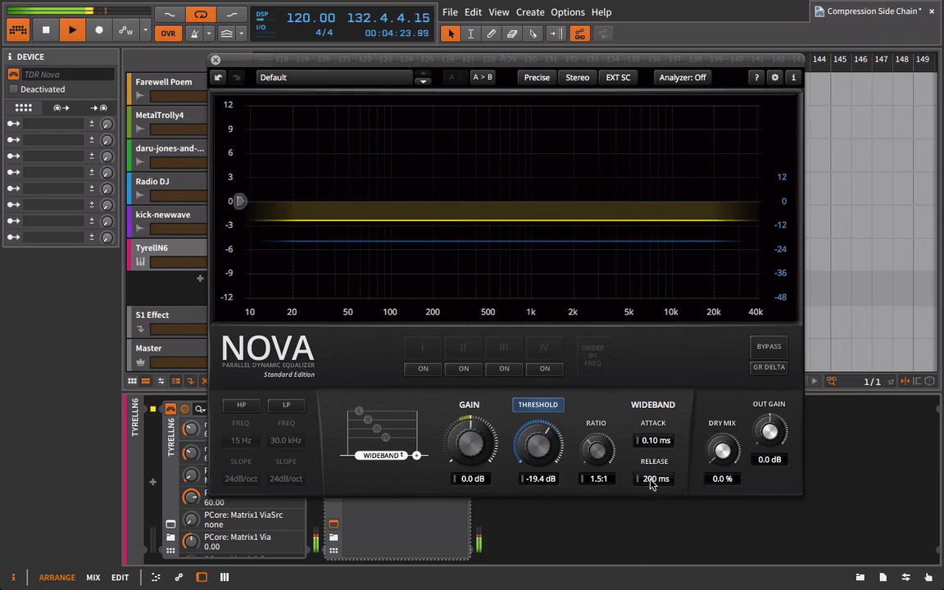
drag(649, 483, 528, 495)
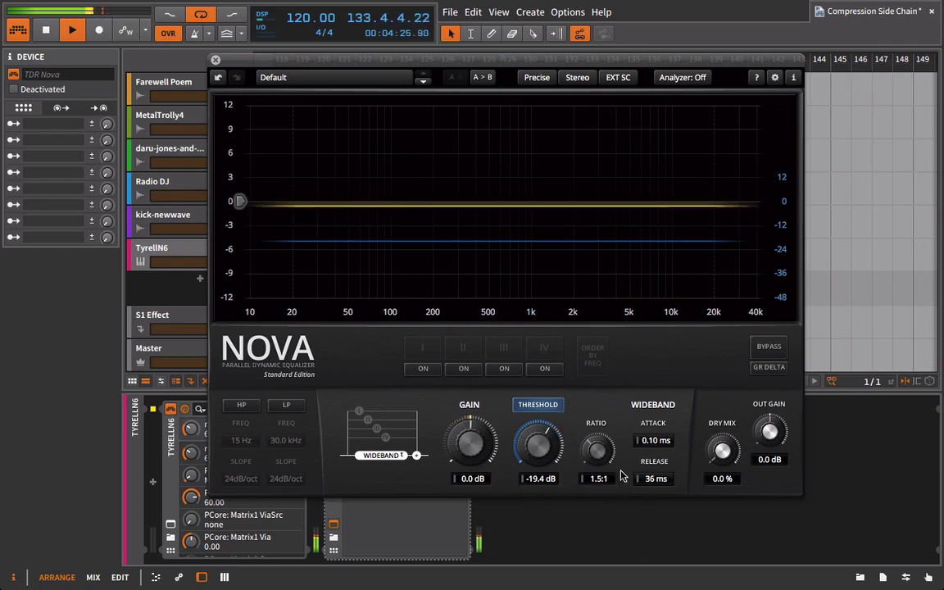
drag(605, 469, 584, 515)
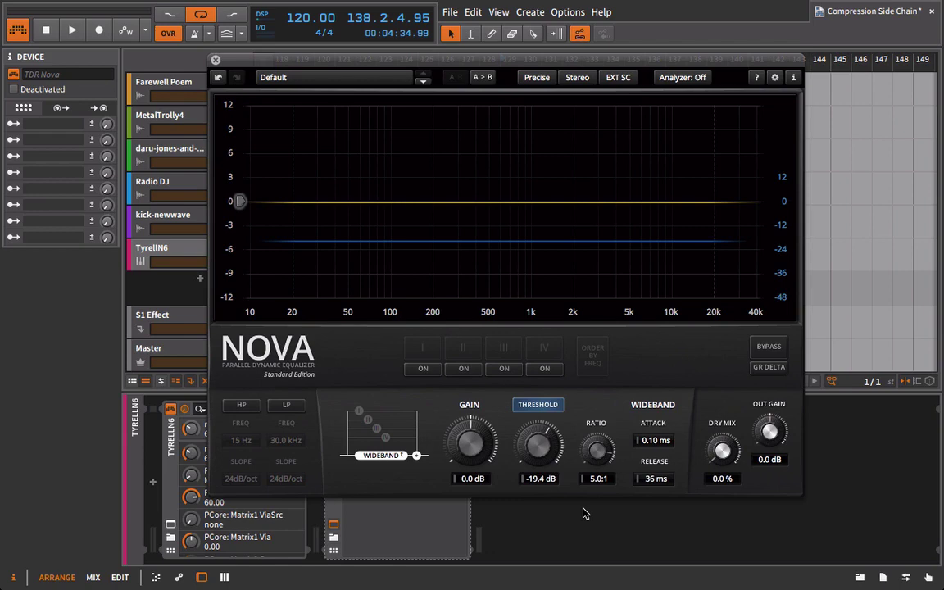
Play from bar 129, refine Nova's wideband threshold to -25.4 dB and release to 34 ms, and stop playback
key(space)
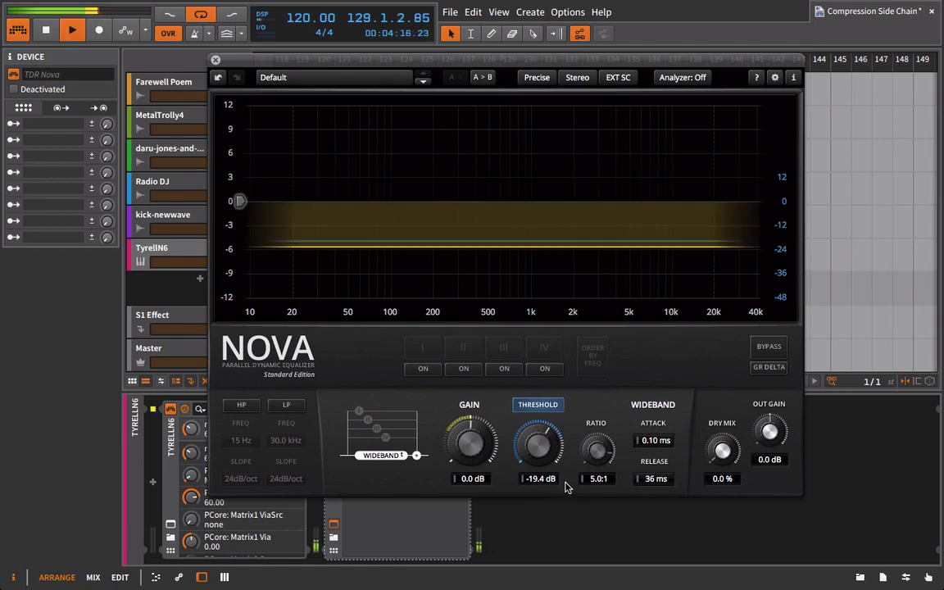
drag(542, 494, 540, 506)
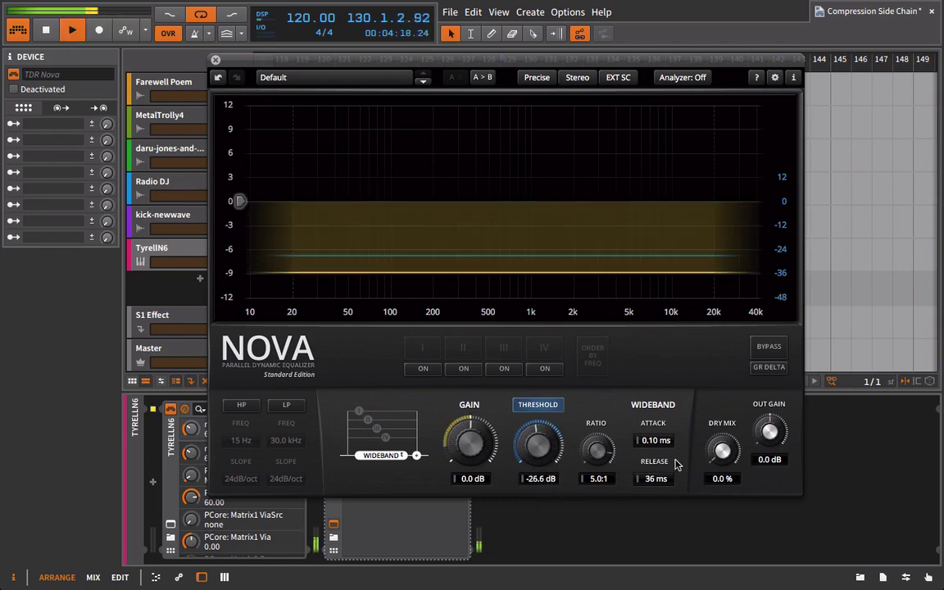
mouse_move(665, 481)
mouse_down()
mouse_move(506, 491)
mouse_move(676, 493)
mouse_up()
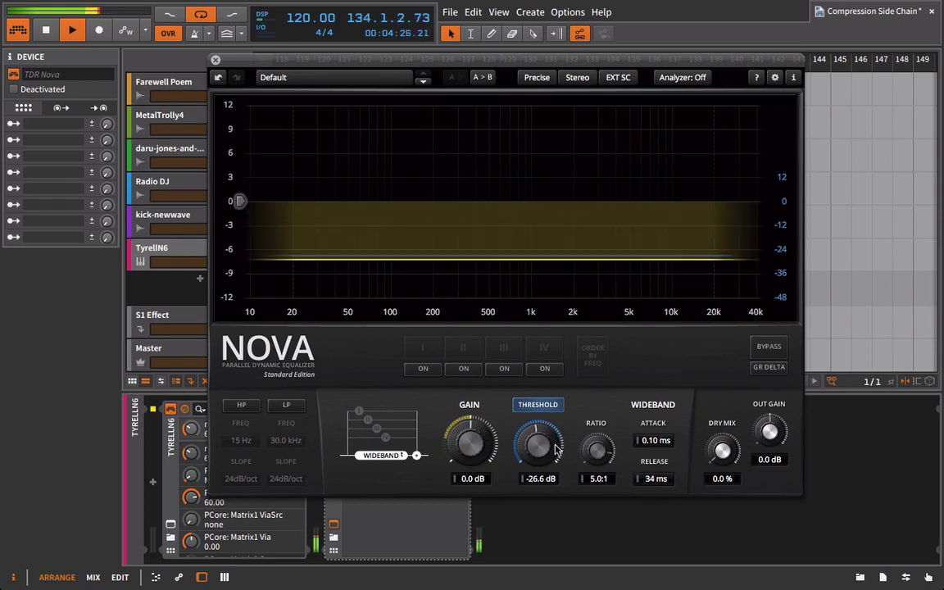
scroll(552, 440, up, 3)
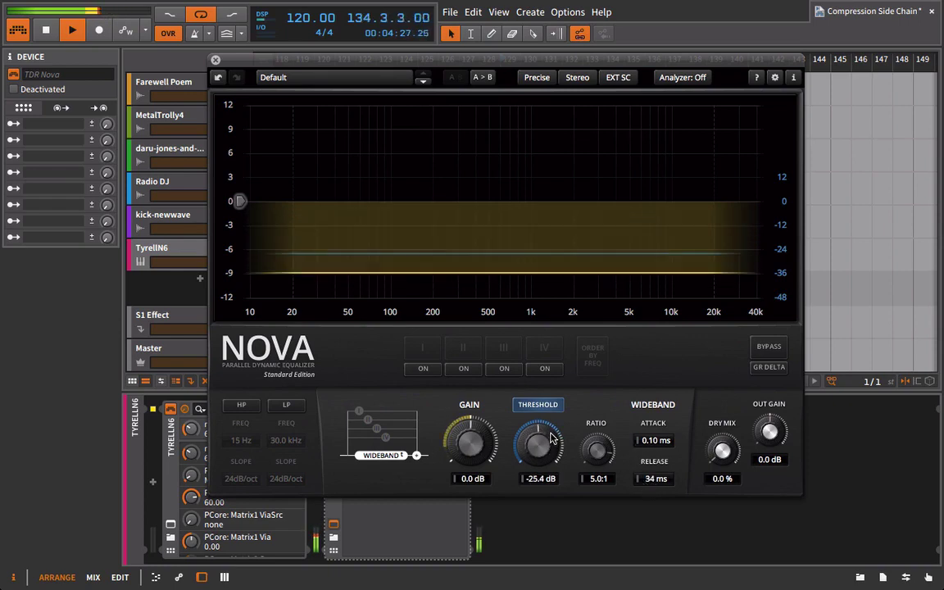
click(214, 59)
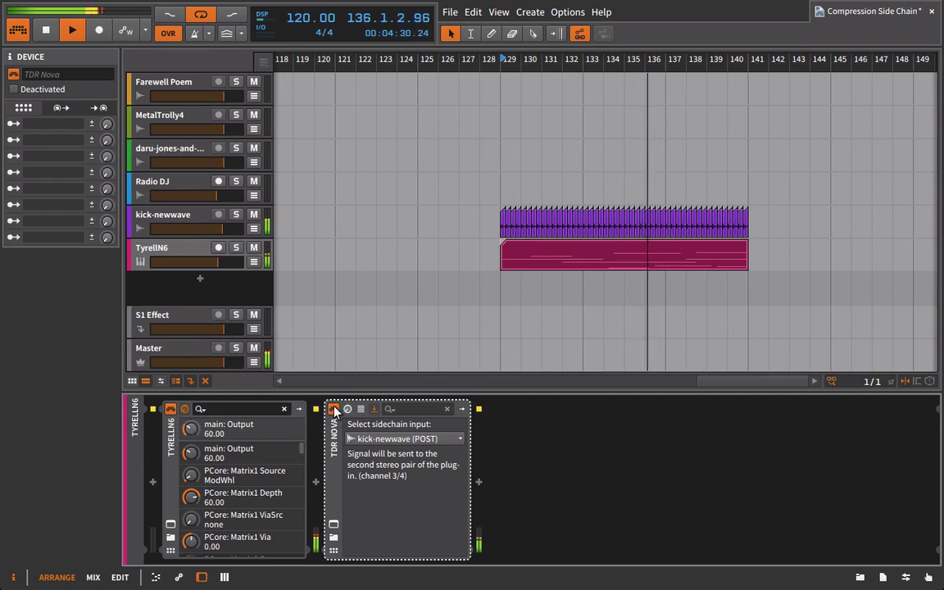
key(space)
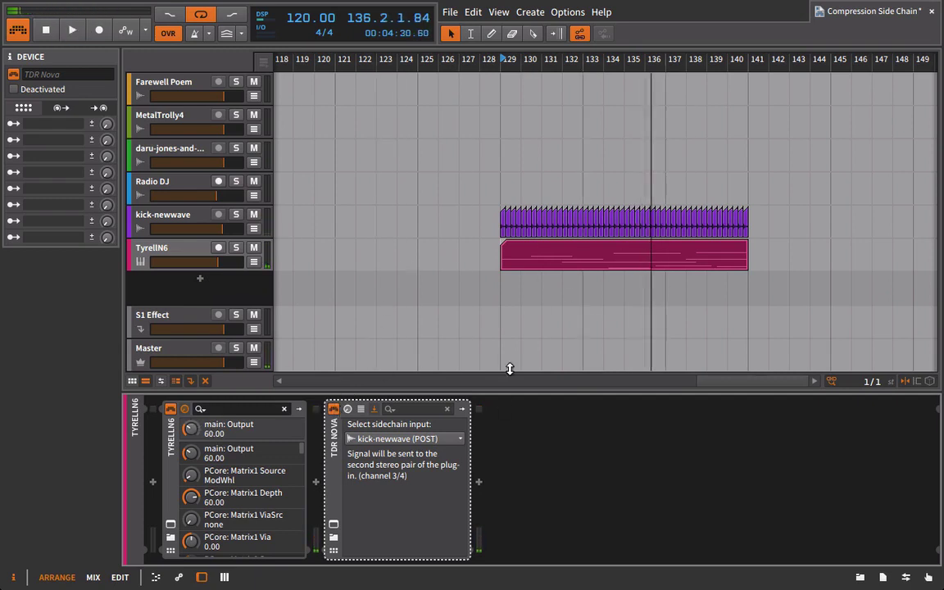
Switch the sidechain input of the TyrellN6 track's Nova to kick-newwave (PRE)
click(389, 440)
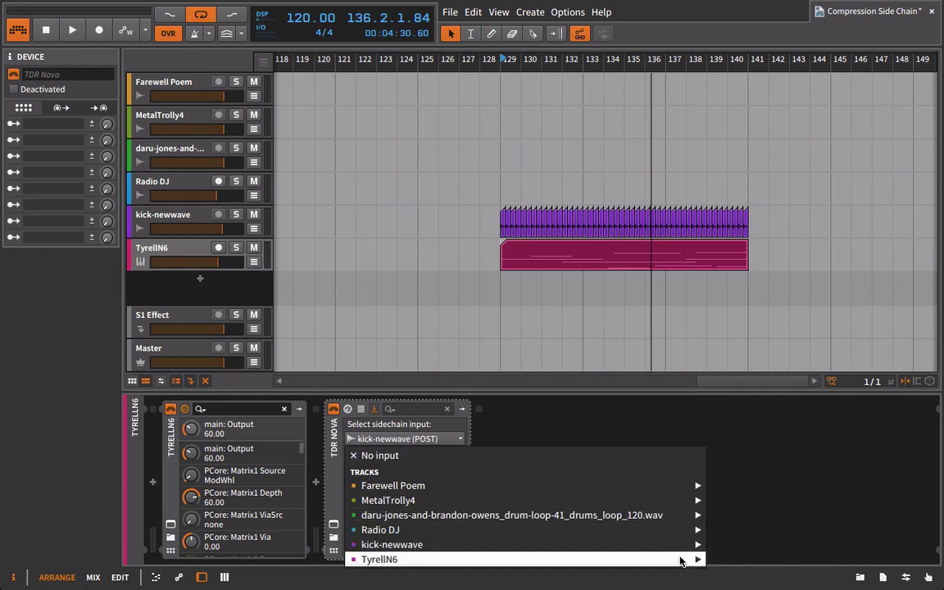
mouse_move(685, 544)
click(738, 536)
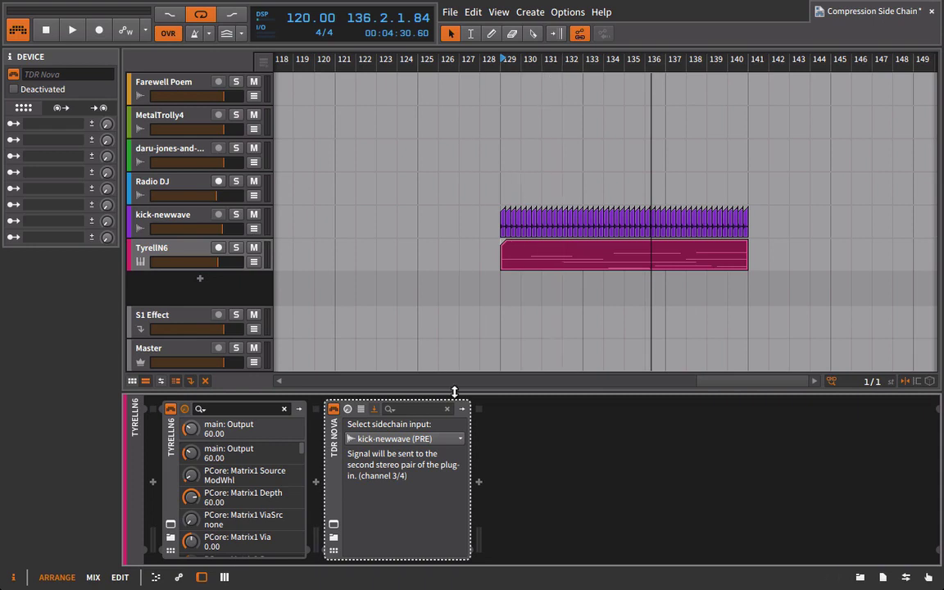
Play the kick-newwave track soloed, followed by the TyrellN6 track soloed, to hear each one alone
key(space)
click(236, 214)
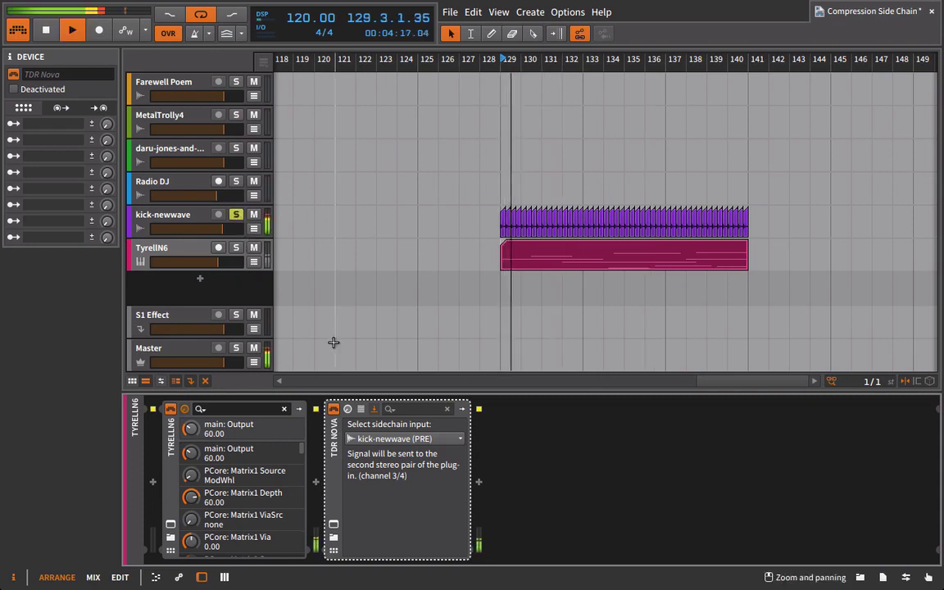
click(236, 247)
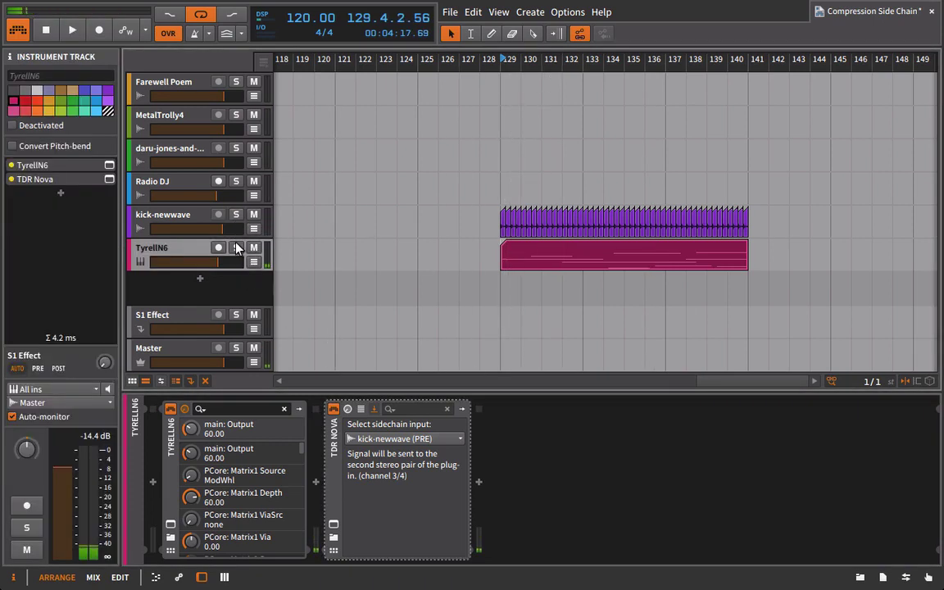
key(space)
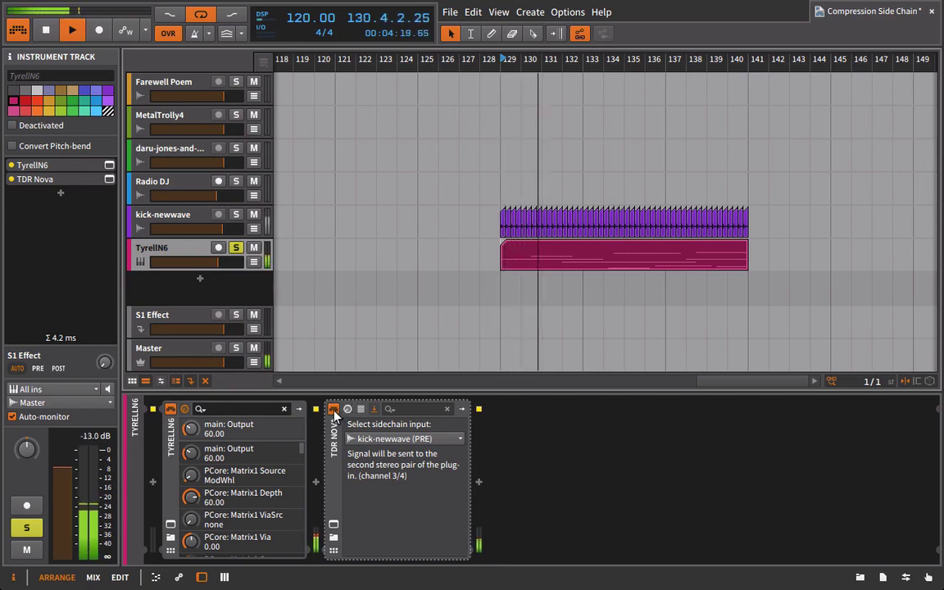
Raise Nova's wideband ratio to 6.9:1 and its release to 118 ms while the soloed TyrellN6 track plays
click(334, 524)
scroll(656, 479, up, 3)
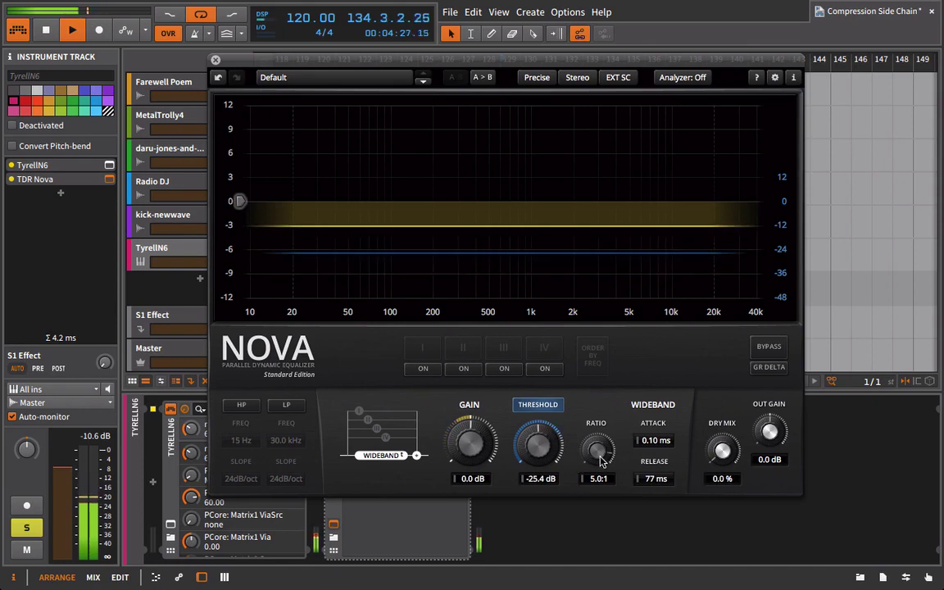
scroll(601, 445, up, 3)
scroll(600, 445, up, 5)
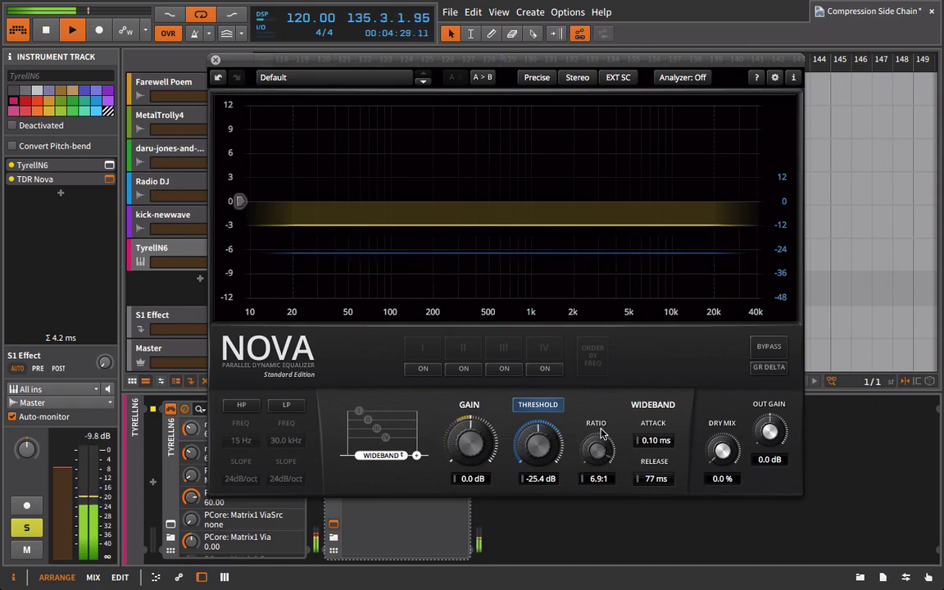
scroll(652, 482, up, 5)
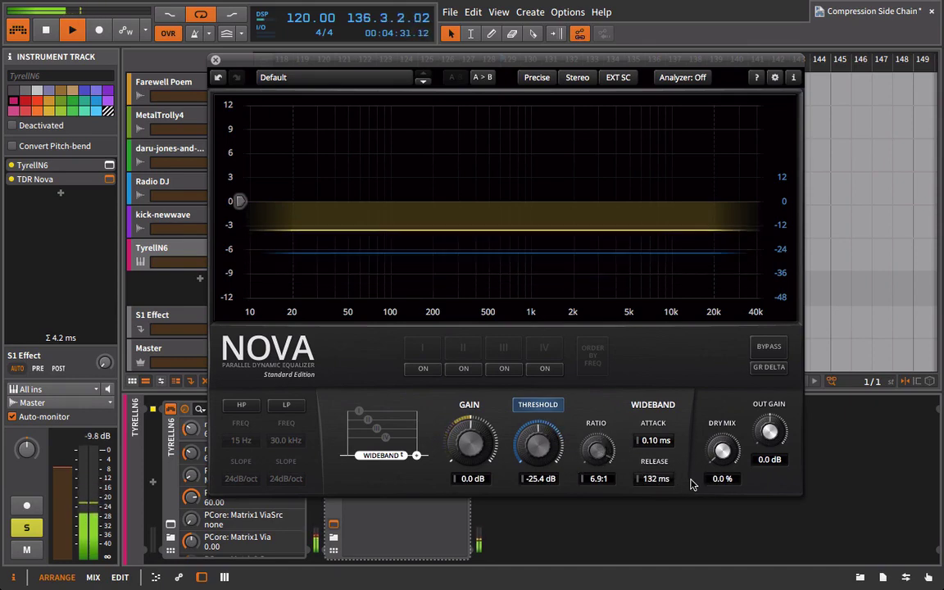
click(216, 61)
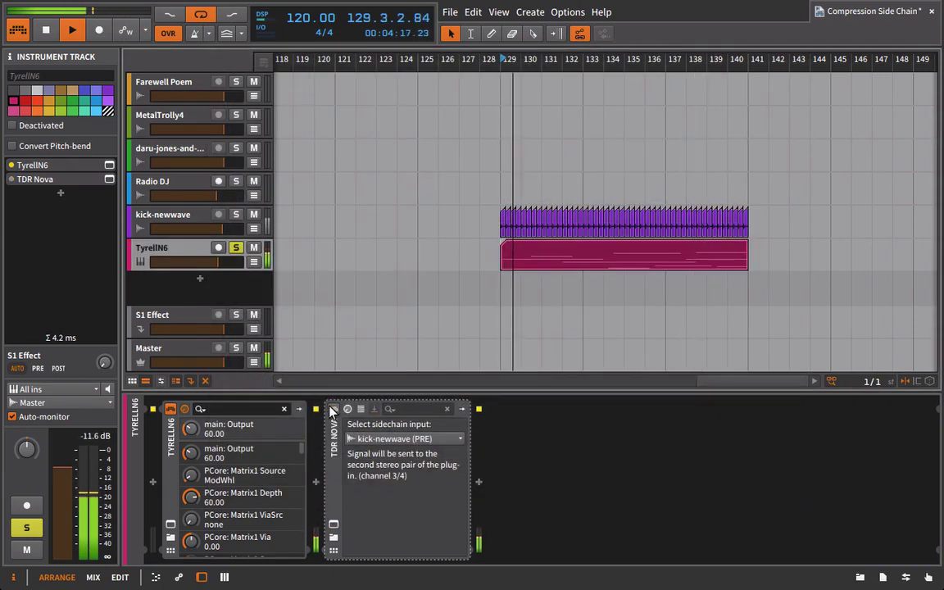
Turn off solo on the TyrellN6 track and lower the kick-newwave volume slightly, checking Nova's gain reduction
click(235, 247)
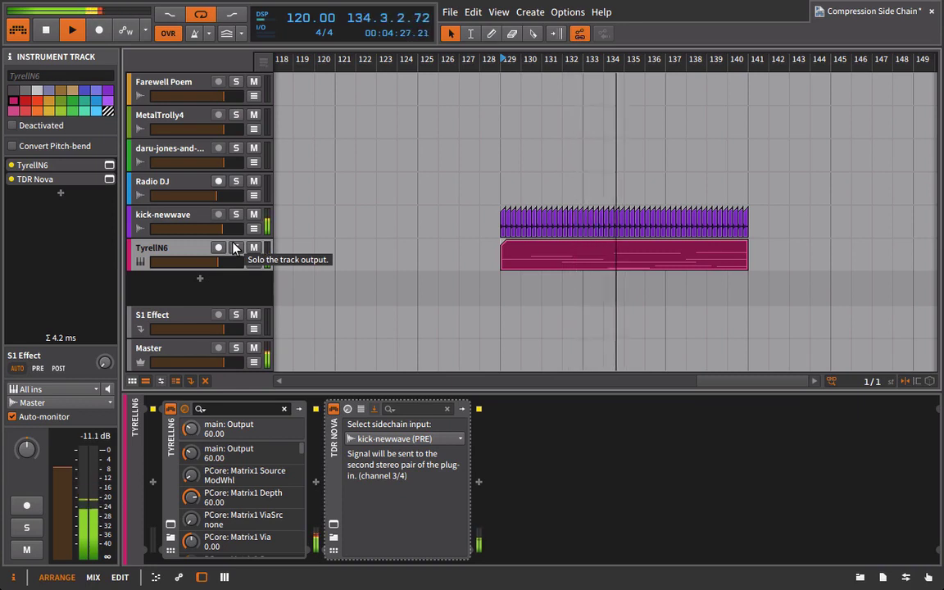
drag(216, 229, 216, 230)
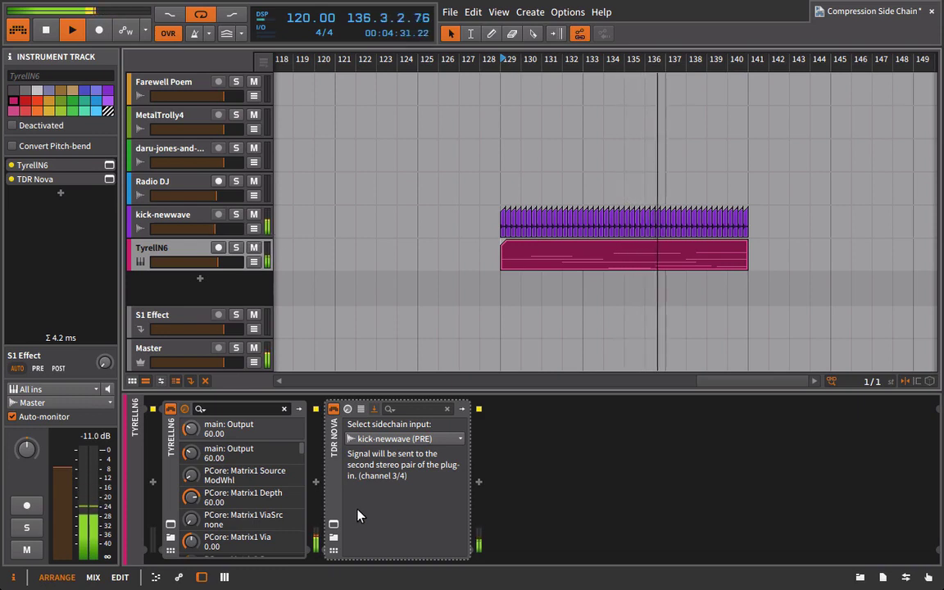
click(334, 525)
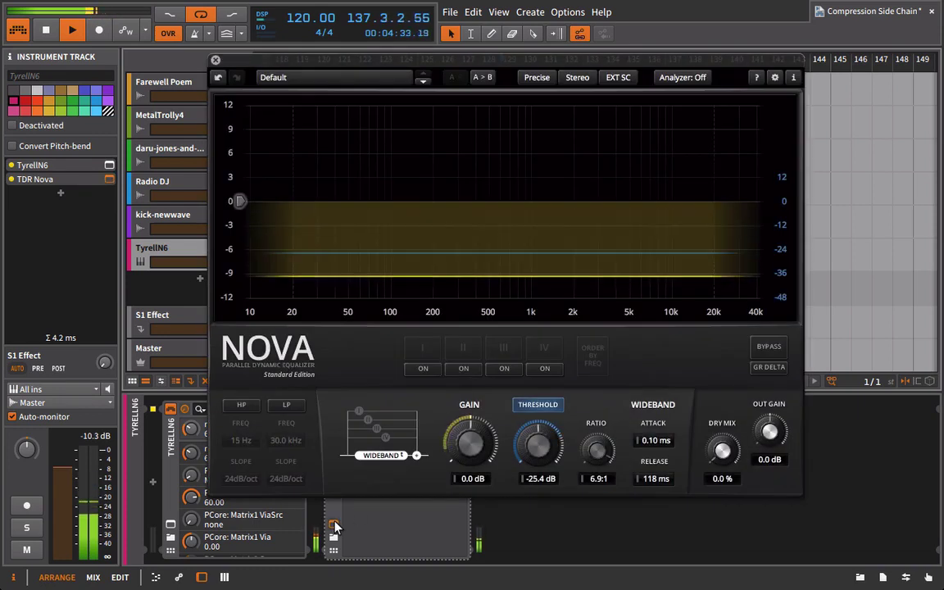